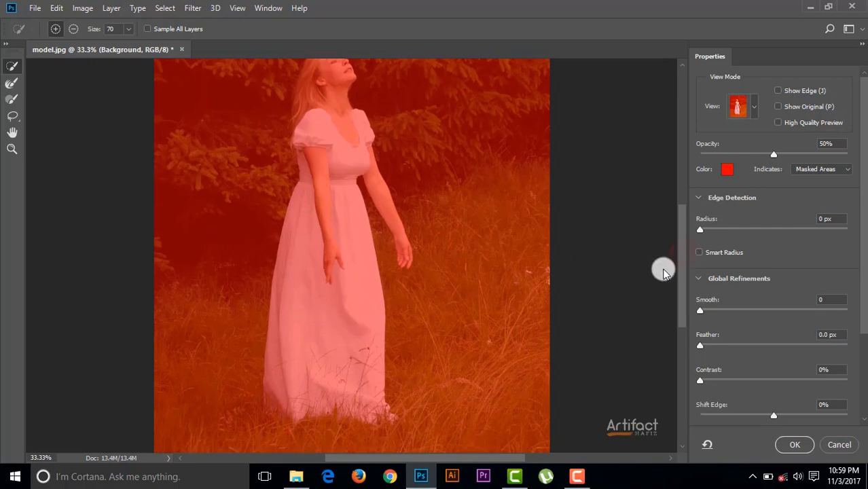
# Step: Add the woman's dress, both arms, neck and head to the selection with the Quick Selection tool
pyautogui.moveTo(283, 382); pyautogui.dragTo(282, 355)
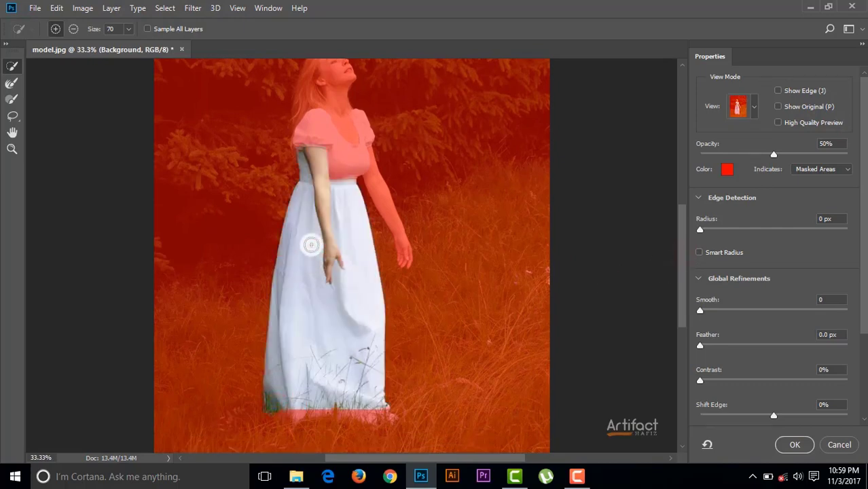
pyautogui.moveTo(310, 243)
pyautogui.mouseDown()
pyautogui.moveTo(322, 188)
pyautogui.moveTo(320, 132)
pyautogui.mouseUp()
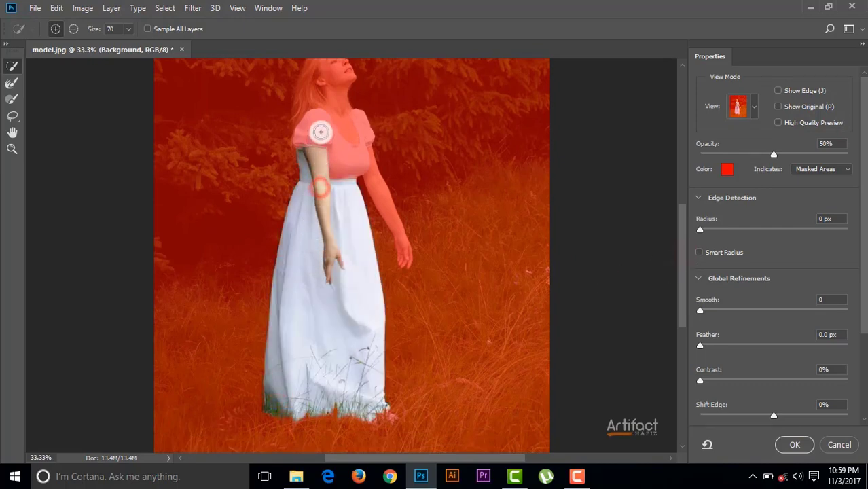
pyautogui.moveTo(316, 87); pyautogui.dragTo(316, 121)
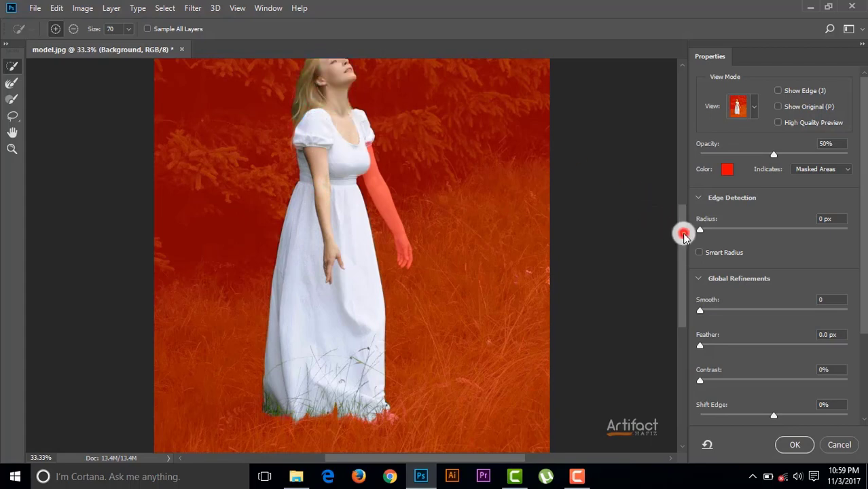
pyautogui.moveTo(683, 234); pyautogui.dragTo(680, 210)
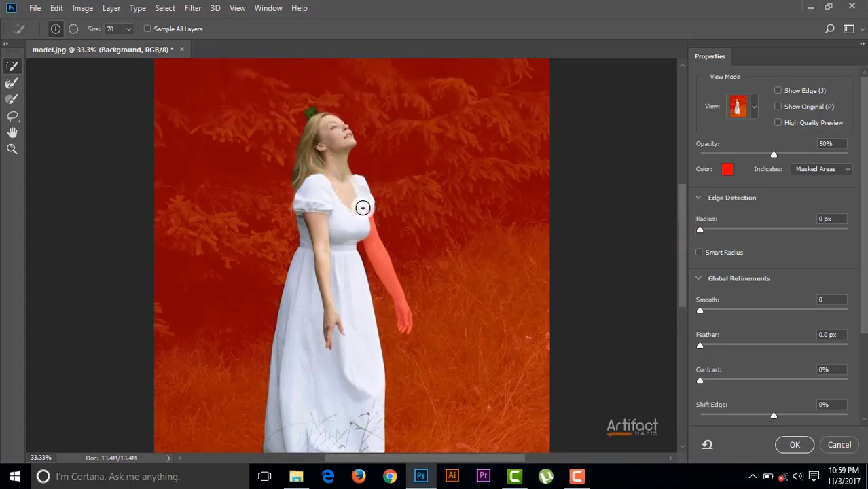
pyautogui.moveTo(363, 208); pyautogui.dragTo(382, 268)
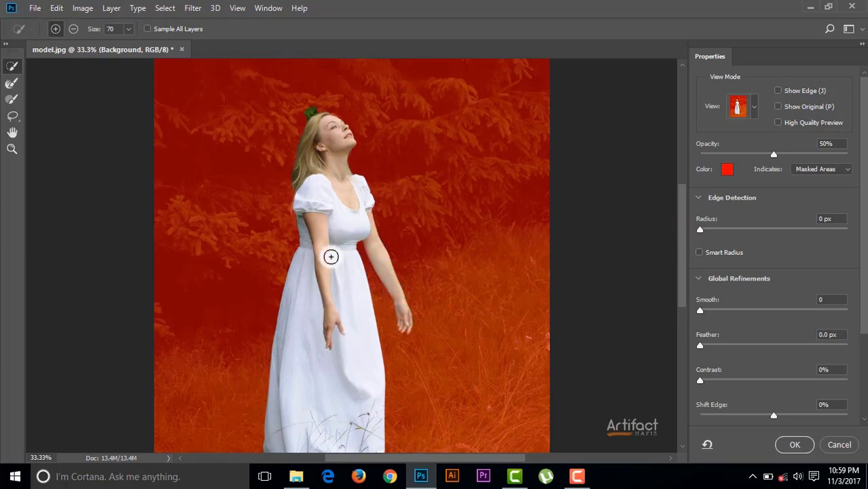
# Step: Subtract the stray background around the woman's hair from the selection and add the bottom hem of the dress
pyautogui.press('alt')
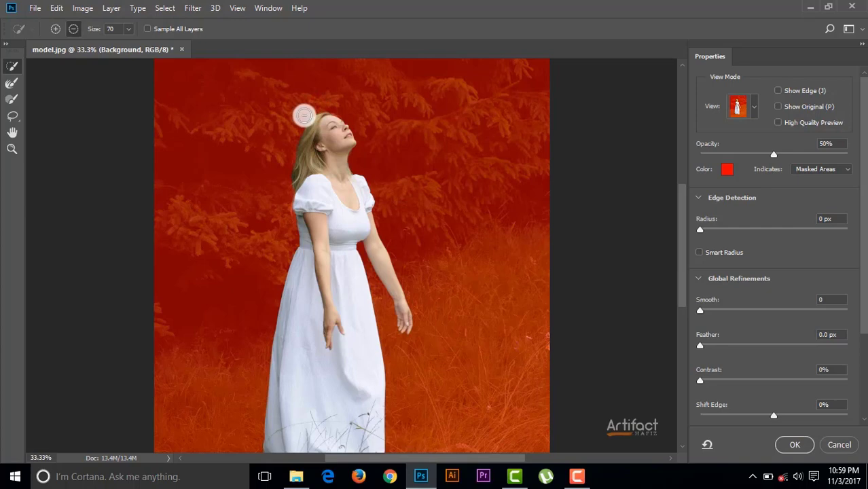
pyautogui.click(290, 174)
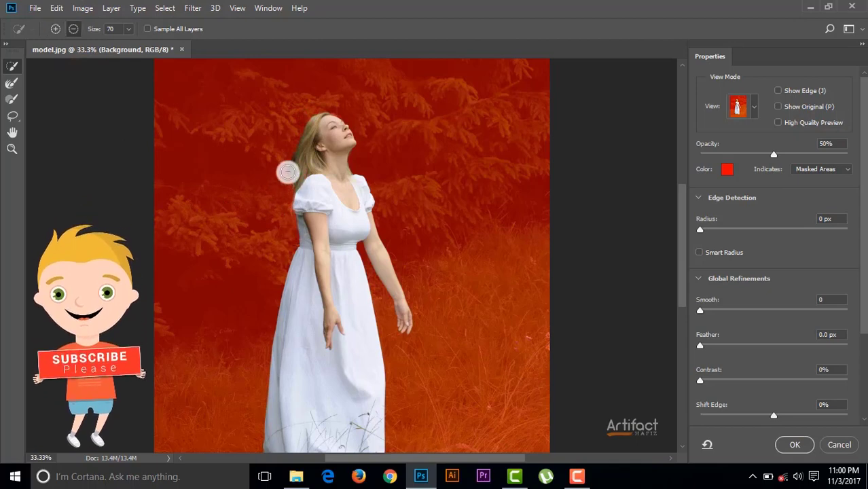
pyautogui.click(287, 172)
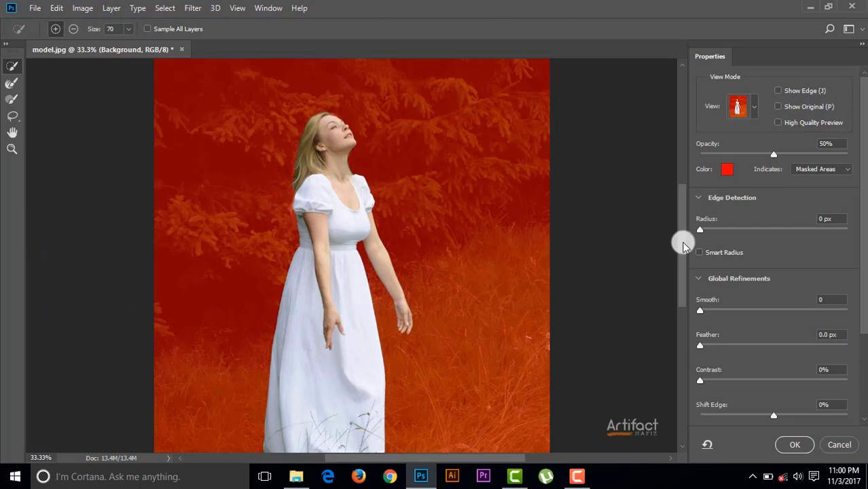
pyautogui.moveTo(681, 242); pyautogui.dragTo(683, 284)
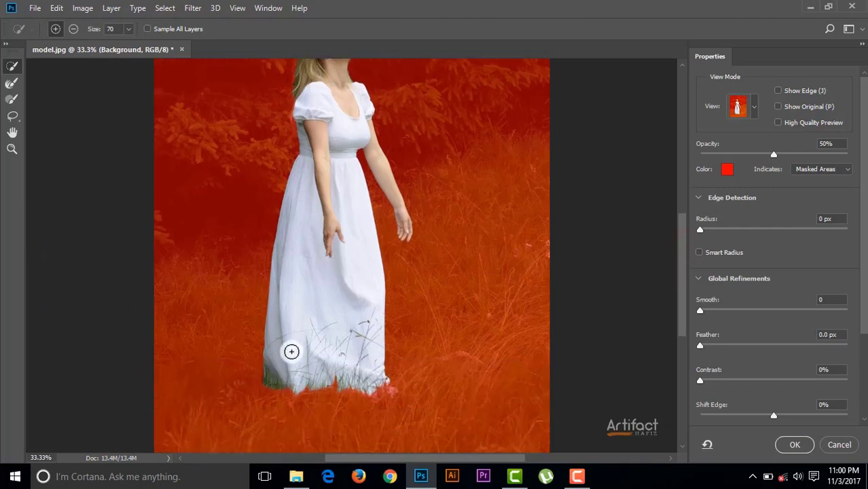
pyautogui.moveTo(290, 388); pyautogui.dragTo(390, 393)
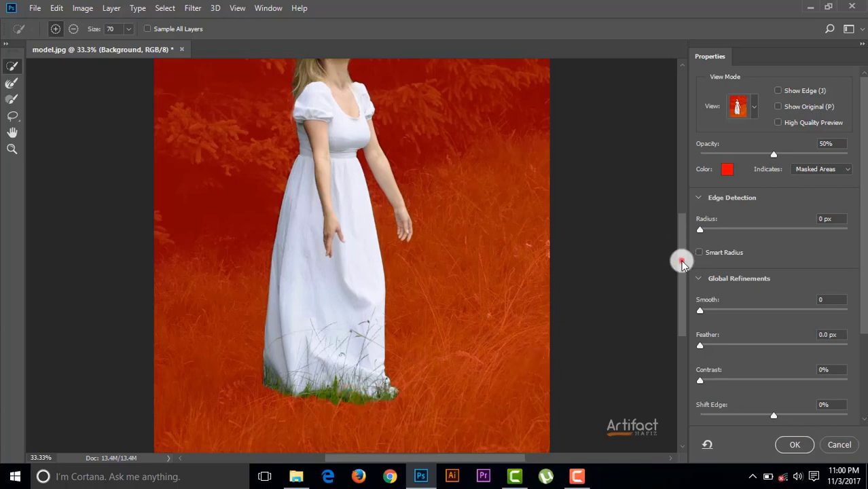
# Step: Refine the selection edge along the back and crown of the woman's hair with the Refine Edge Brush
pyautogui.moveTo(682, 263); pyautogui.dragTo(681, 240)
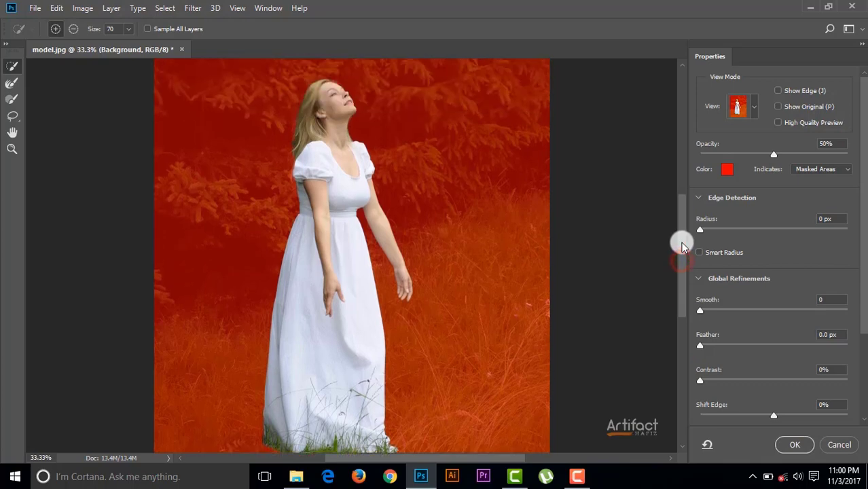
pyautogui.click(11, 85)
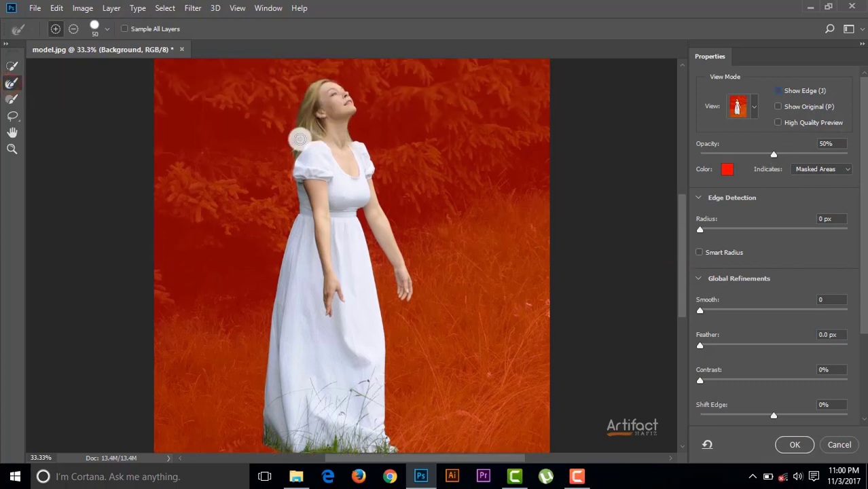
pyautogui.moveTo(302, 98)
pyautogui.mouseDown()
pyautogui.moveTo(291, 111)
pyautogui.moveTo(292, 154)
pyautogui.mouseUp()
pyautogui.moveTo(314, 78)
pyautogui.mouseDown()
pyautogui.moveTo(344, 83)
pyautogui.moveTo(317, 80)
pyautogui.mouseUp()
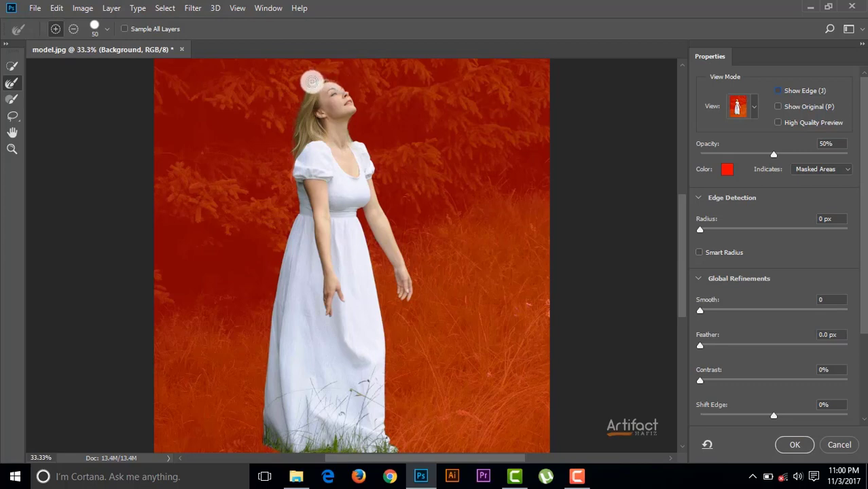
pyautogui.moveTo(312, 81); pyautogui.dragTo(300, 104)
# Step: Refine the selection edge along the chin, front shoulder and front side of the dress, plus the lower hair strands
pyautogui.moveTo(403, 121)
pyautogui.mouseDown()
pyautogui.moveTo(367, 106)
pyautogui.moveTo(354, 123)
pyautogui.mouseUp()
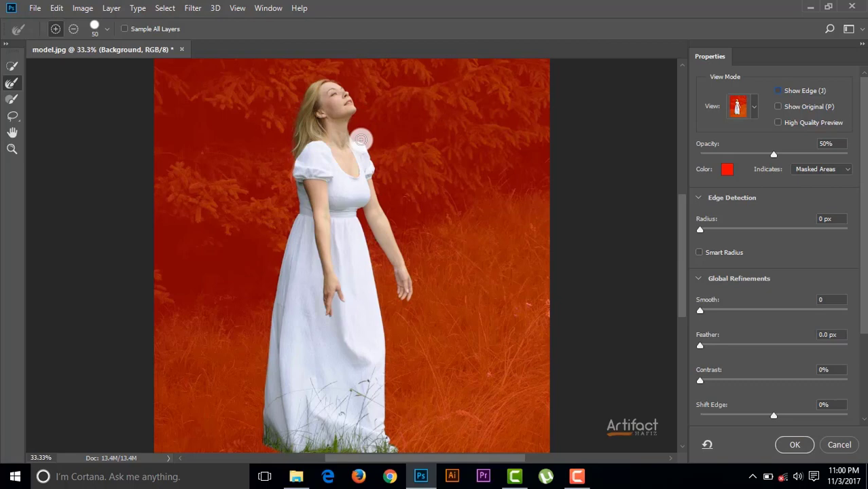
pyautogui.moveTo(361, 139)
pyautogui.mouseDown()
pyautogui.moveTo(387, 176)
pyautogui.moveTo(398, 214)
pyautogui.moveTo(385, 299)
pyautogui.mouseUp()
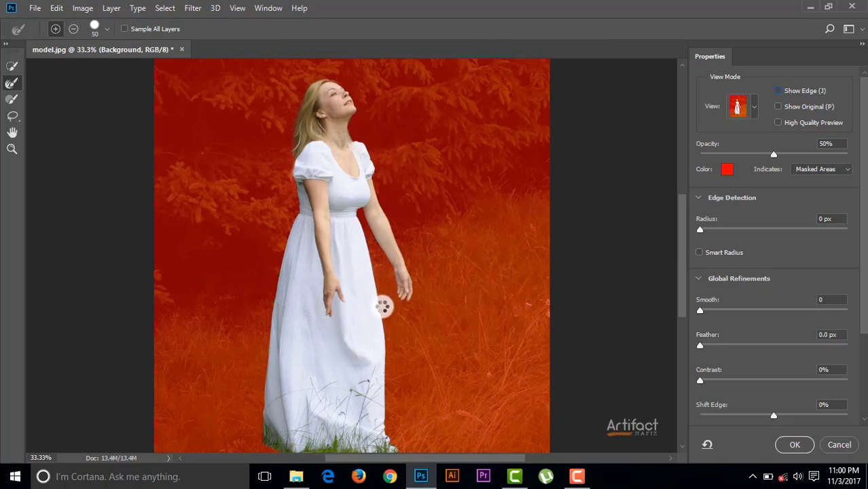
pyautogui.moveTo(680, 256); pyautogui.dragTo(679, 266)
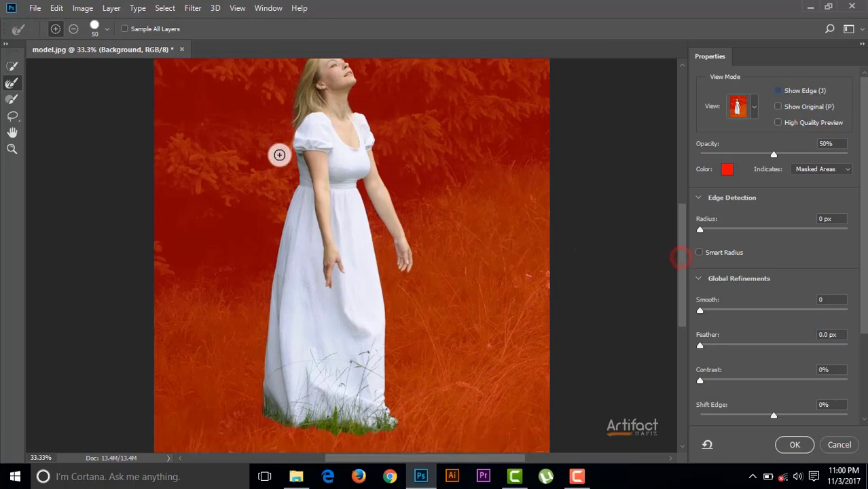
pyautogui.moveTo(293, 108)
pyautogui.mouseDown()
pyautogui.moveTo(292, 164)
pyautogui.moveTo(295, 105)
pyautogui.moveTo(289, 133)
pyautogui.mouseUp()
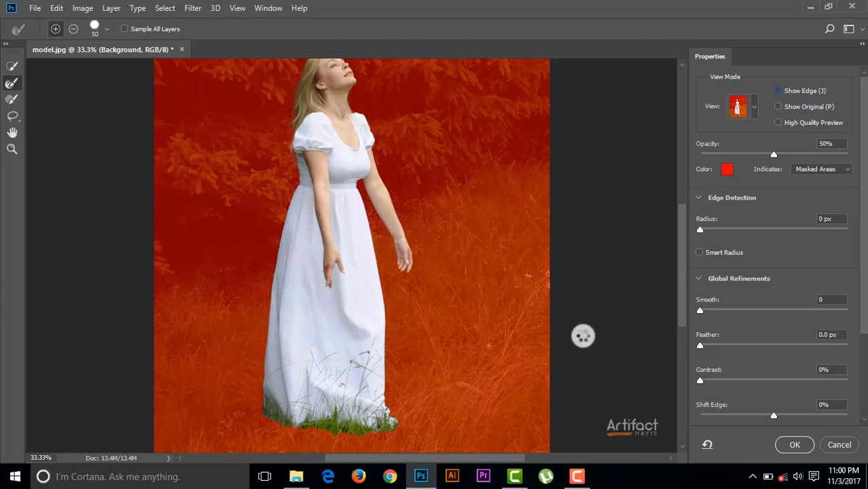
# Step: Brush the Refine Edge Brush along the grassy bottom hem of the dress
pyautogui.moveTo(681, 278); pyautogui.dragTo(683, 258)
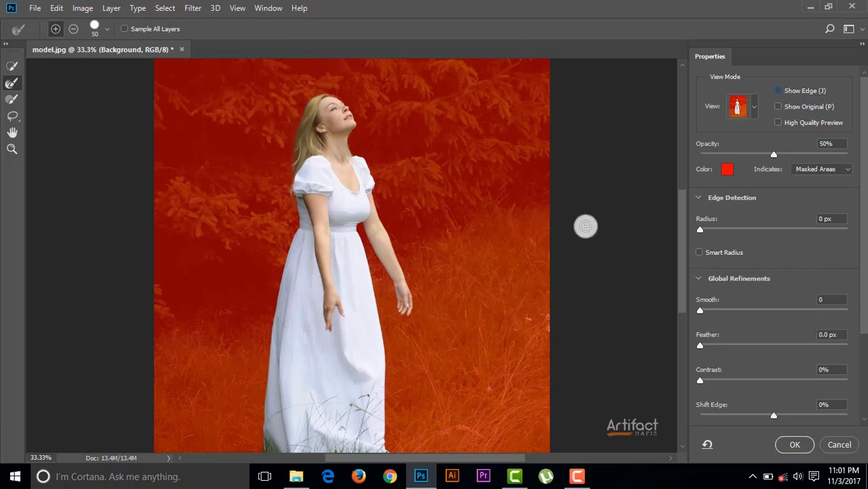
pyautogui.click(683, 243)
pyautogui.moveTo(683, 243); pyautogui.dragTo(679, 278)
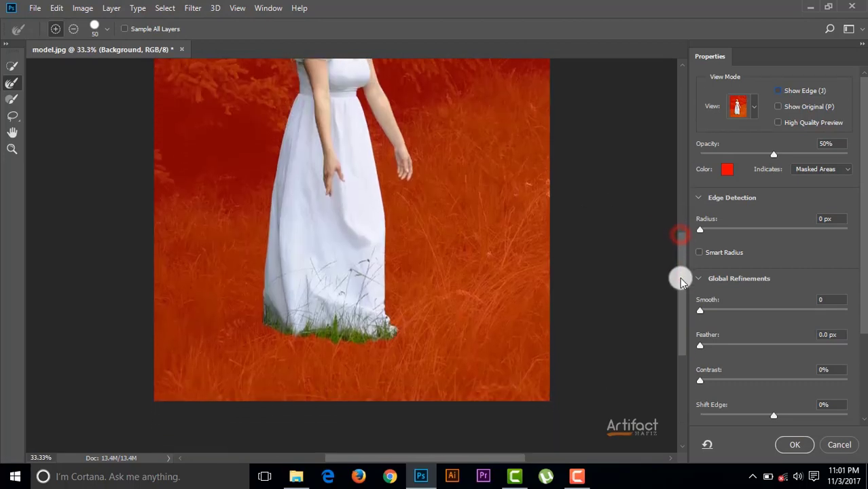
pyautogui.moveTo(265, 321)
pyautogui.mouseDown()
pyautogui.moveTo(366, 339)
pyautogui.moveTo(392, 332)
pyautogui.moveTo(389, 309)
pyautogui.mouseUp()
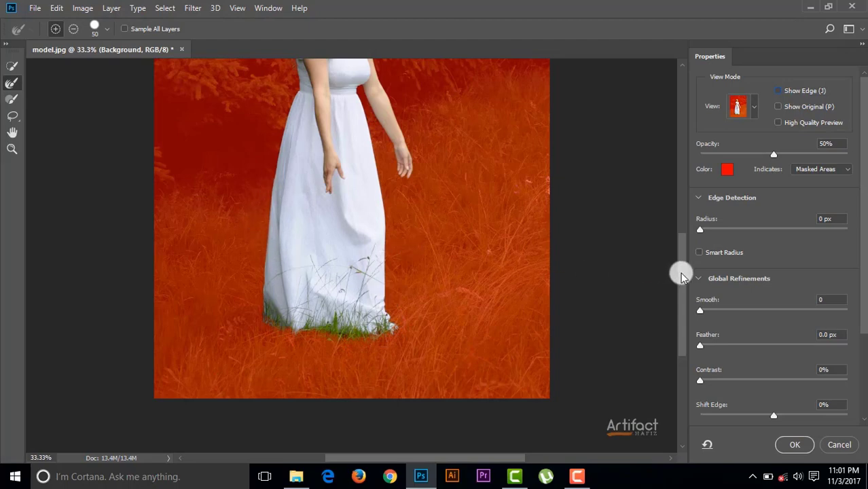
# Step: Refine the edges at the gap between waist and arm, the outstretched fingertips and the back side of the dress
pyautogui.moveTo(681, 271); pyautogui.dragTo(683, 248)
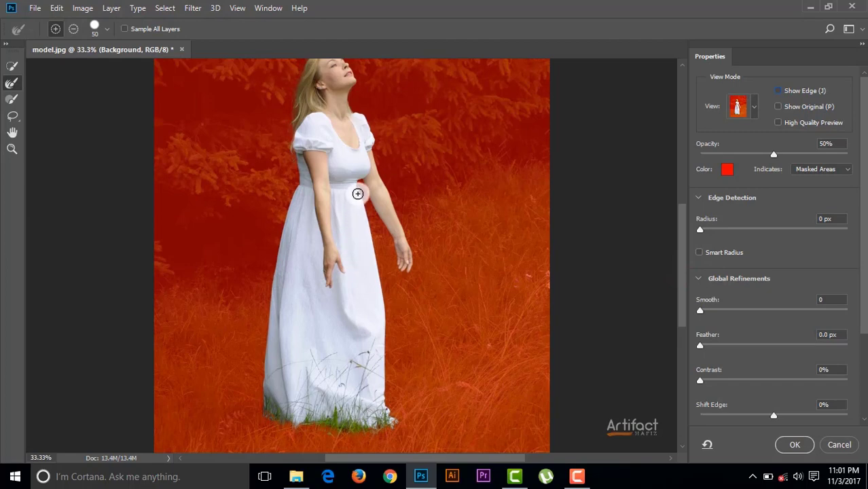
pyautogui.moveTo(358, 193); pyautogui.dragTo(361, 203)
pyautogui.moveTo(404, 258)
pyautogui.mouseDown()
pyautogui.moveTo(413, 240)
pyautogui.moveTo(409, 270)
pyautogui.mouseUp()
pyautogui.moveTo(295, 147); pyautogui.dragTo(282, 239)
# Step: Output the refined selection as a New Layer with Layer Mask
pyautogui.moveTo(862, 151); pyautogui.dragTo(863, 234)
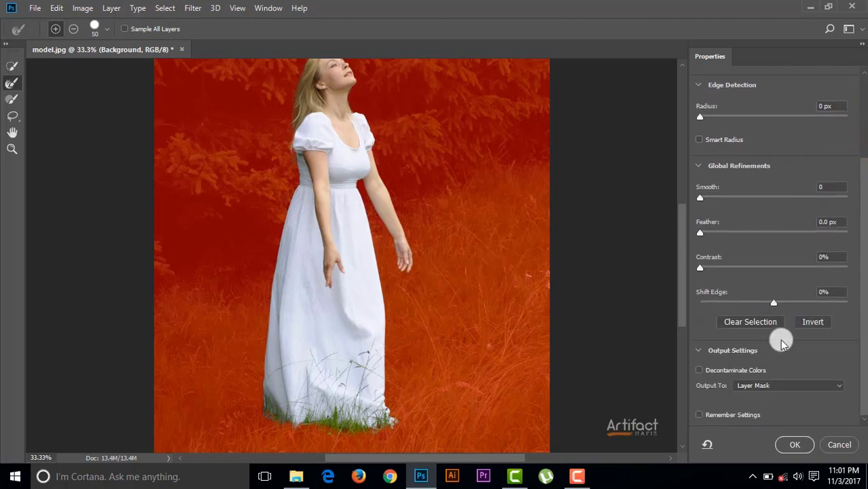
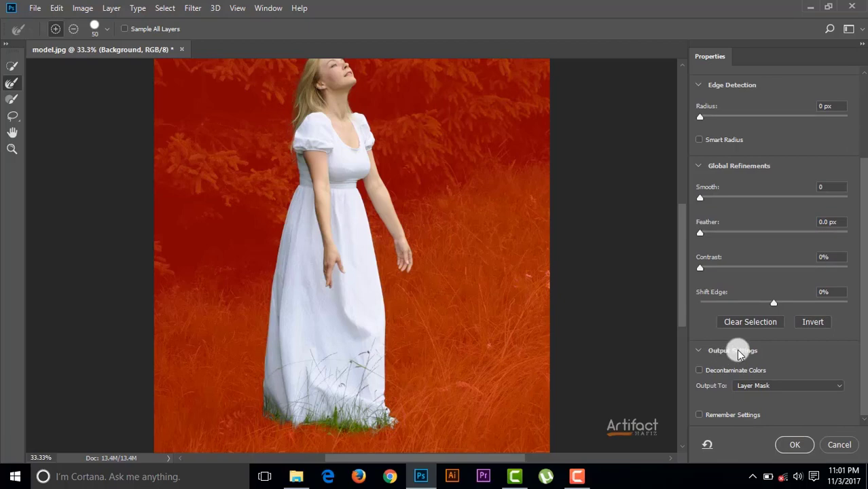
pyautogui.click(766, 385)
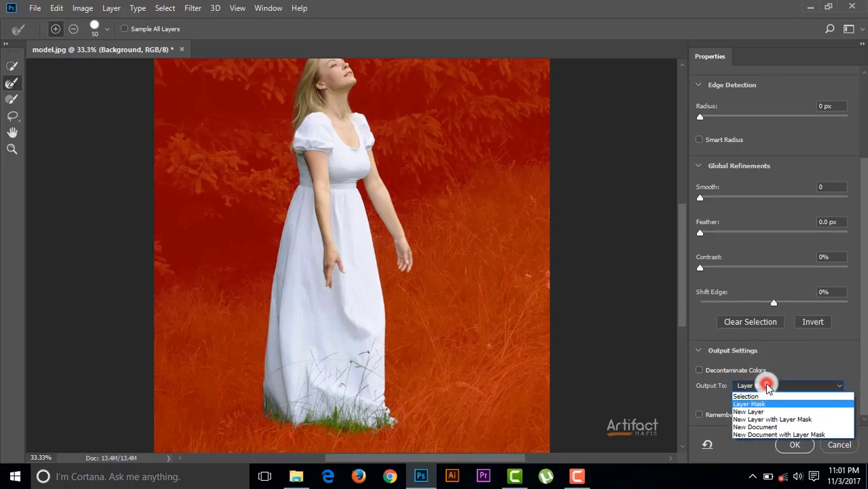
pyautogui.click(773, 419)
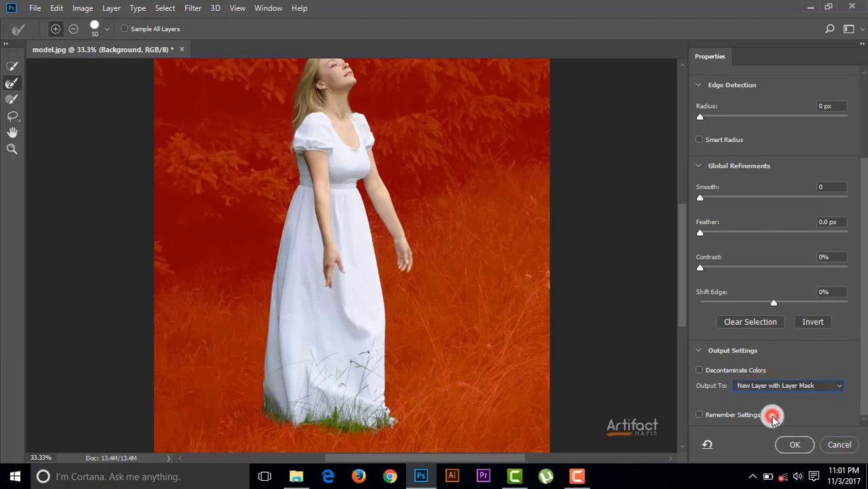
pyautogui.click(791, 444)
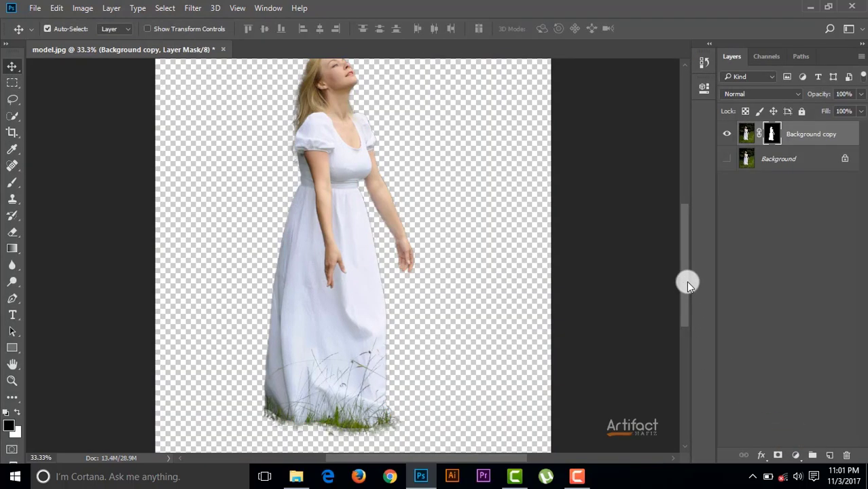
# Step: Display the Background copy layer's mask on its own, enlarged around the woman's head and upper body
pyautogui.hotkey('ctrl', '0')
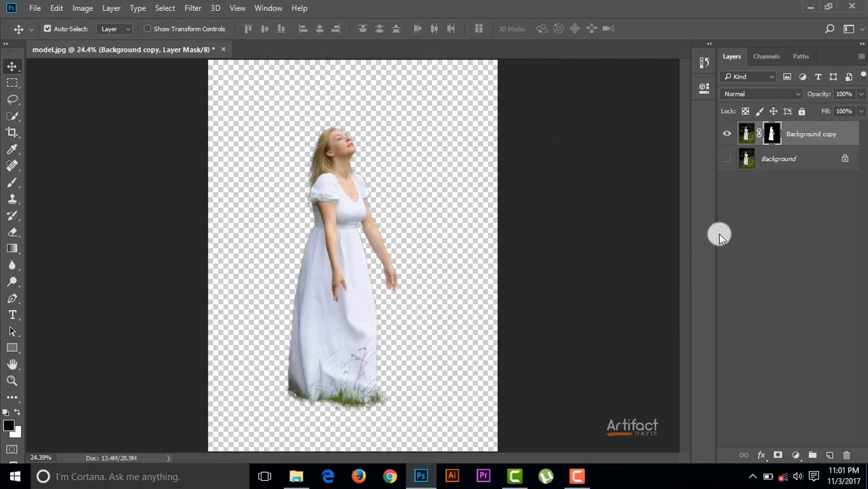
pyautogui.keyDown('alt'); pyautogui.click(768, 136); pyautogui.keyUp('alt')
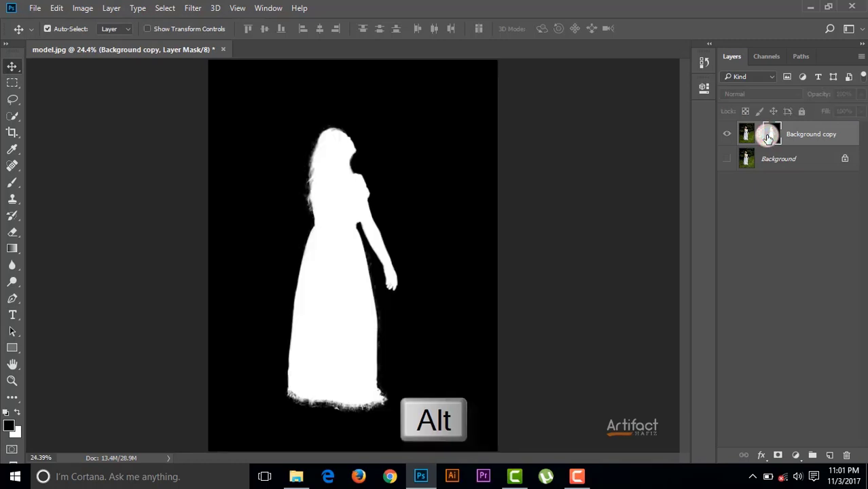
pyautogui.hotkey('ctrl', '+')
pyautogui.hotkey('ctrl', '+')
pyautogui.hotkey('ctrl', '+')
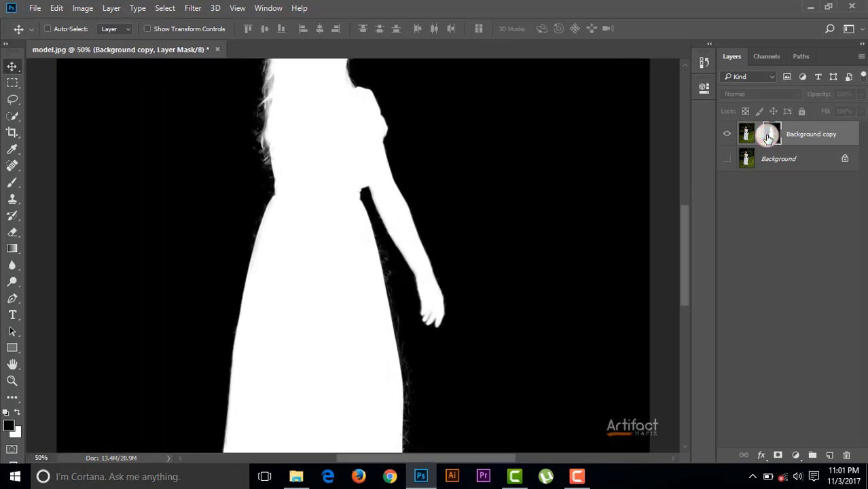
pyautogui.moveTo(685, 233); pyautogui.dragTo(687, 210)
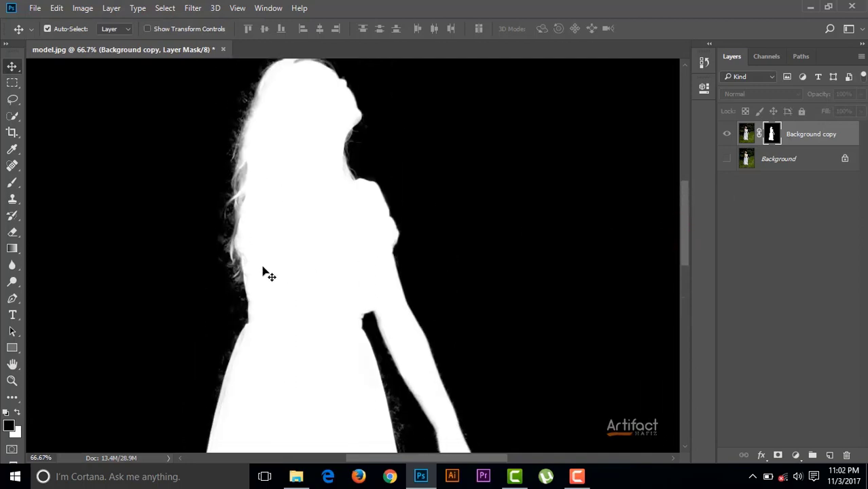
# Step: Set up the Brush tool with black (#000000) as foreground color and Overlay mode for cleaning the mask around the dress
pyautogui.click(12, 182)
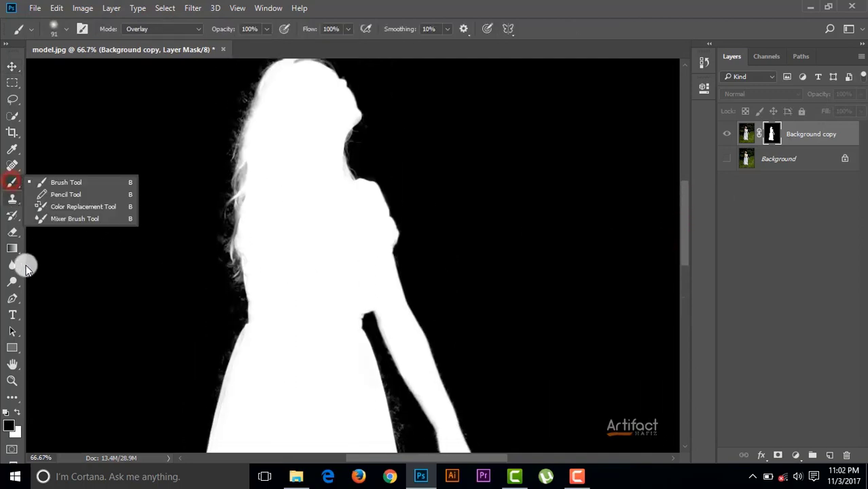
pyautogui.click(8, 426)
pyautogui.moveTo(289, 228)
pyautogui.mouseDown()
pyautogui.moveTo(291, 246)
pyautogui.moveTo(254, 300)
pyautogui.mouseUp()
pyautogui.click(542, 105)
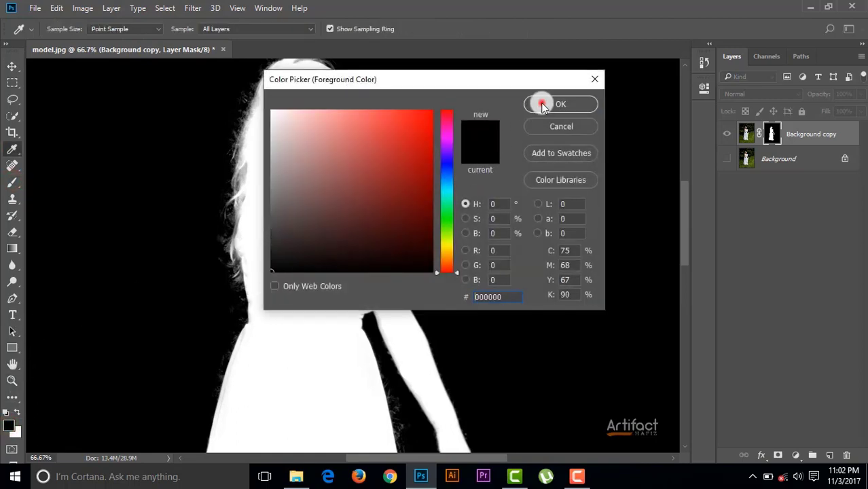
pyautogui.click(164, 31)
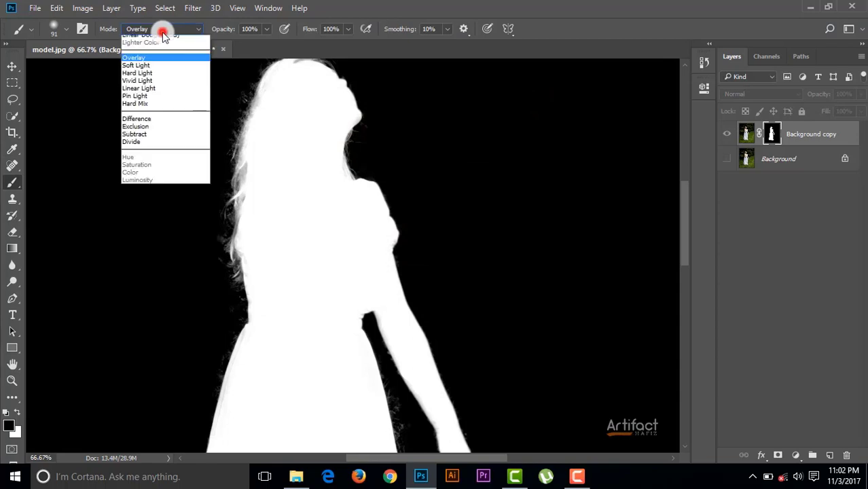
pyautogui.click(143, 171)
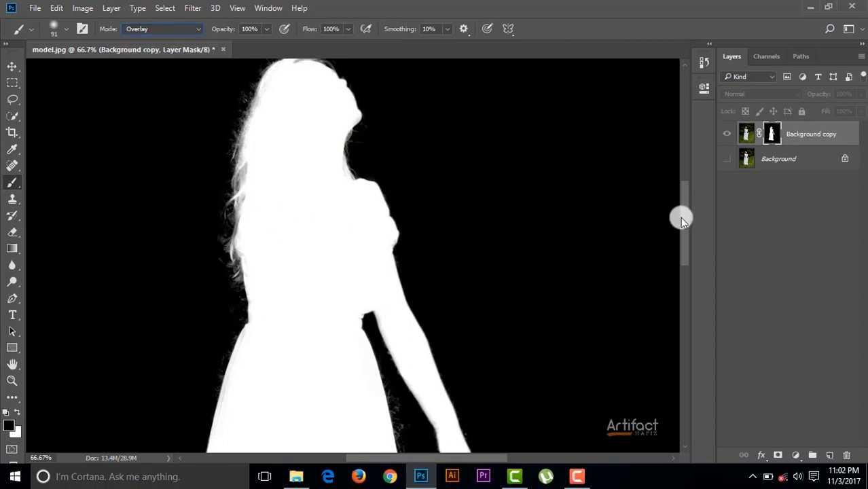
pyautogui.moveTo(683, 237); pyautogui.dragTo(679, 262)
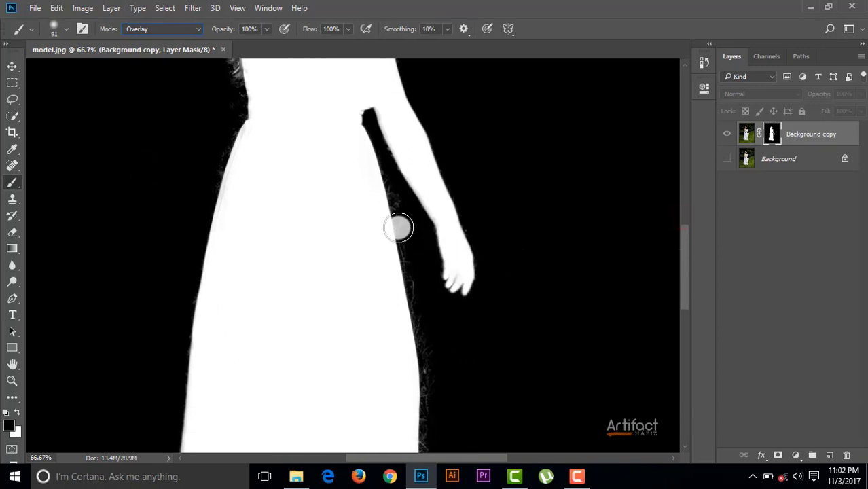
# Step: Paint out the stray gray fringe along both side edges of the dress in the mask with a 45 px brush
pyautogui.click(563, 21)
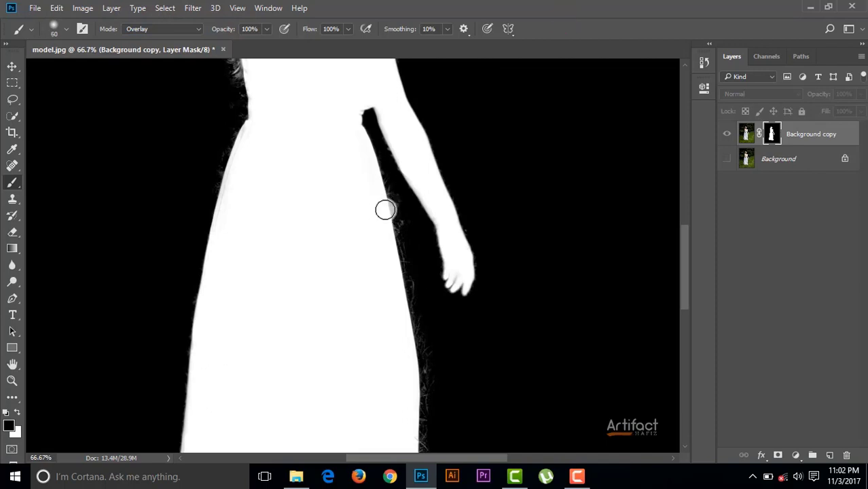
pyautogui.press('[')
pyautogui.moveTo(394, 187)
pyautogui.mouseDown()
pyautogui.moveTo(424, 332)
pyautogui.moveTo(430, 429)
pyautogui.mouseUp()
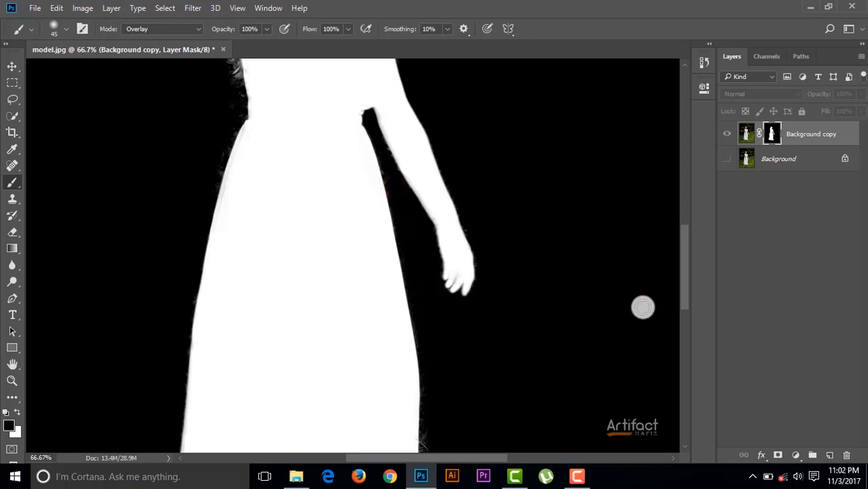
pyautogui.moveTo(682, 280); pyautogui.dragTo(680, 323)
pyautogui.moveTo(429, 225)
pyautogui.mouseDown()
pyautogui.moveTo(426, 307)
pyautogui.moveTo(447, 382)
pyautogui.mouseUp()
pyautogui.moveTo(191, 85); pyautogui.dragTo(170, 333)
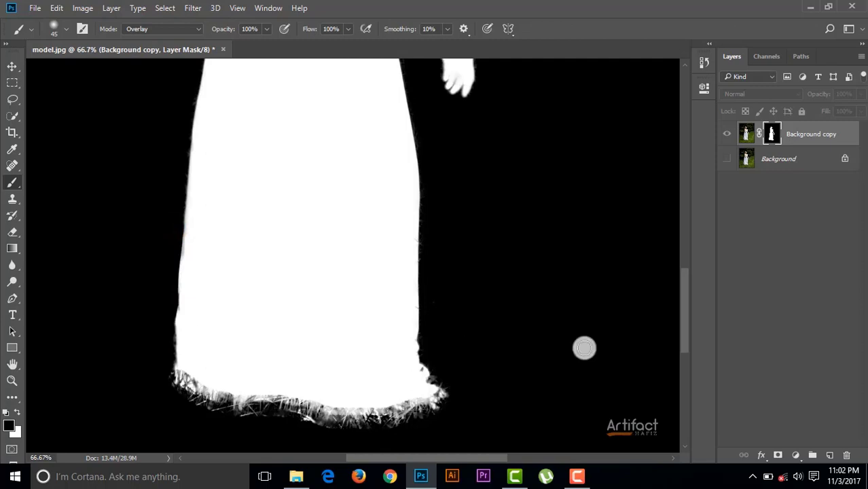
# Step: Clean the mask fringe around the back of the waist, the gap beside the arm, the trailing hair and the crown of the head
pyautogui.moveTo(683, 317); pyautogui.dragTo(684, 246)
pyautogui.click(241, 243)
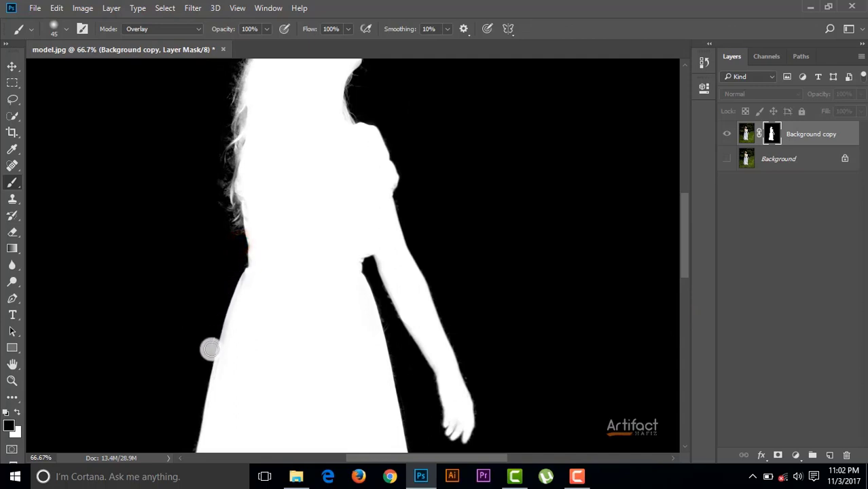
pyautogui.moveTo(390, 329); pyautogui.dragTo(383, 308)
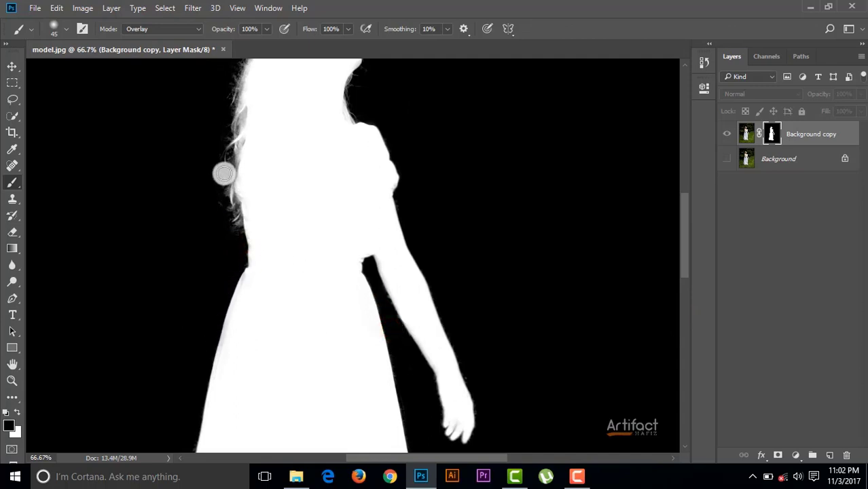
pyautogui.moveTo(227, 163)
pyautogui.mouseDown()
pyautogui.moveTo(213, 195)
pyautogui.moveTo(225, 227)
pyautogui.mouseUp()
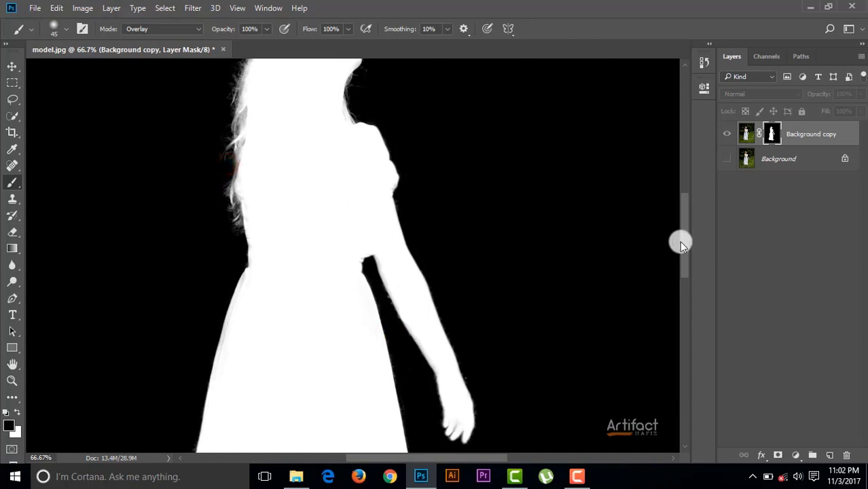
pyautogui.moveTo(682, 243); pyautogui.dragTo(684, 216)
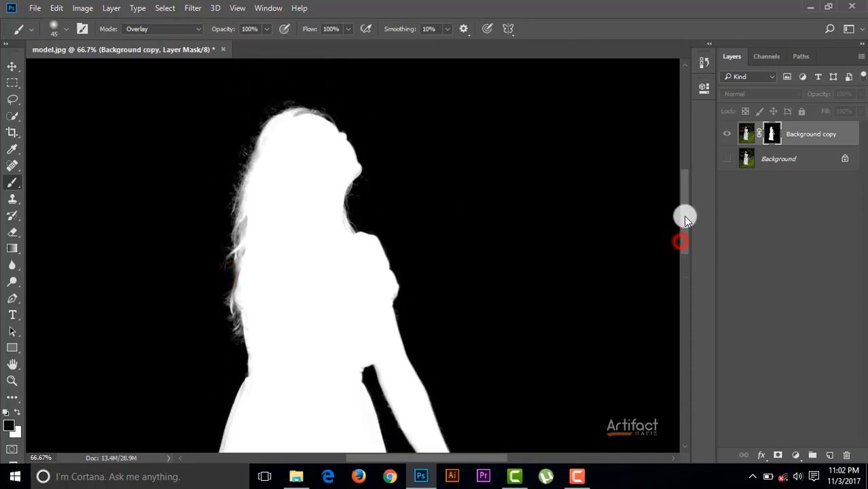
pyautogui.click(240, 163)
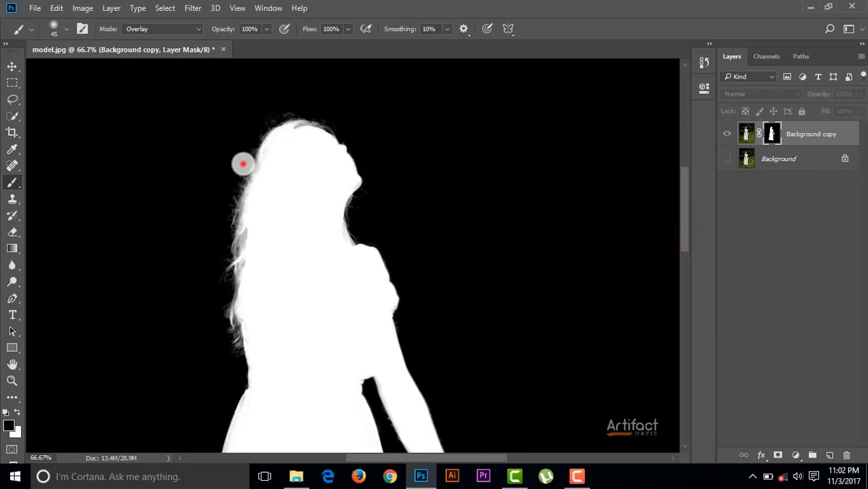
pyautogui.click(275, 113)
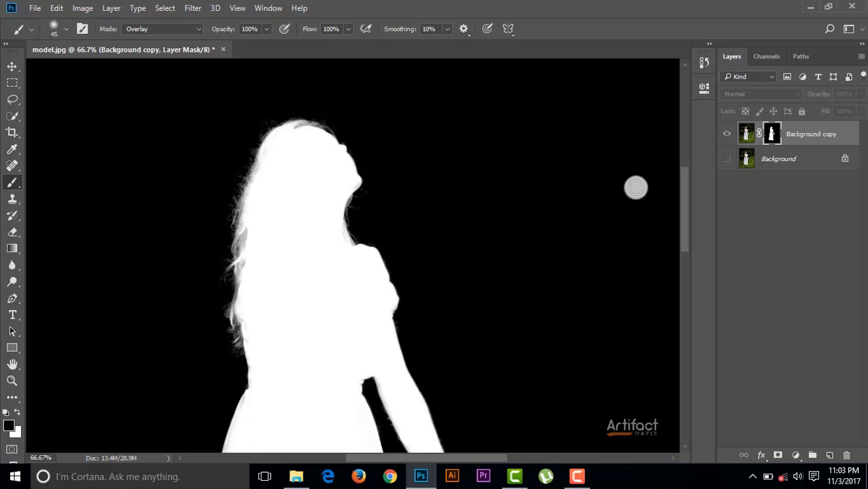
# Step: Return from the mask view to the image and load the Background copy layer's mask as a selection
pyautogui.press('alt')
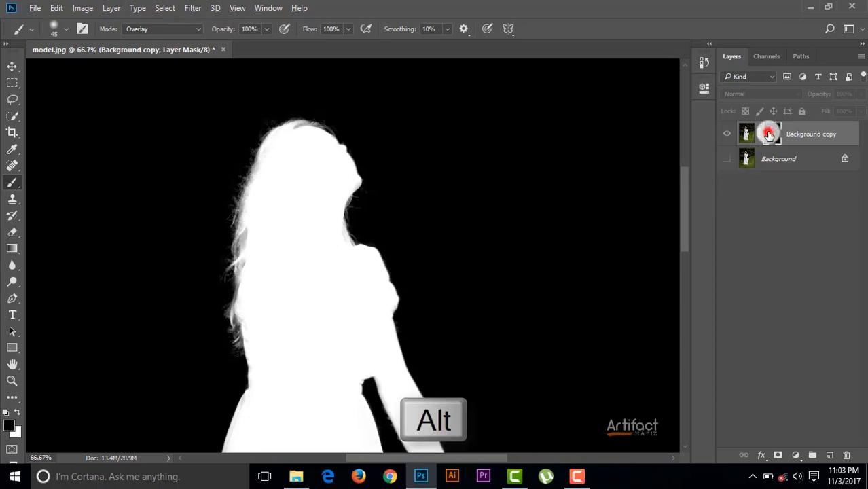
pyautogui.keyDown('alt'); pyautogui.click(770, 135); pyautogui.keyUp('alt')
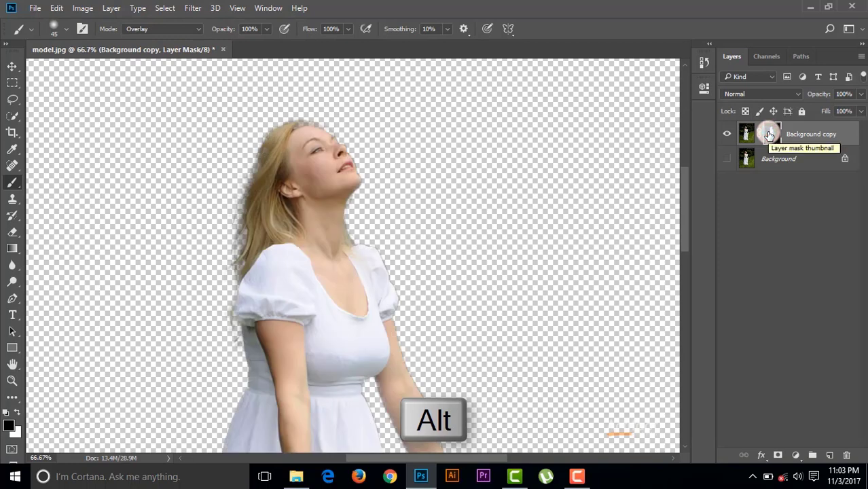
pyautogui.press('ctrl')
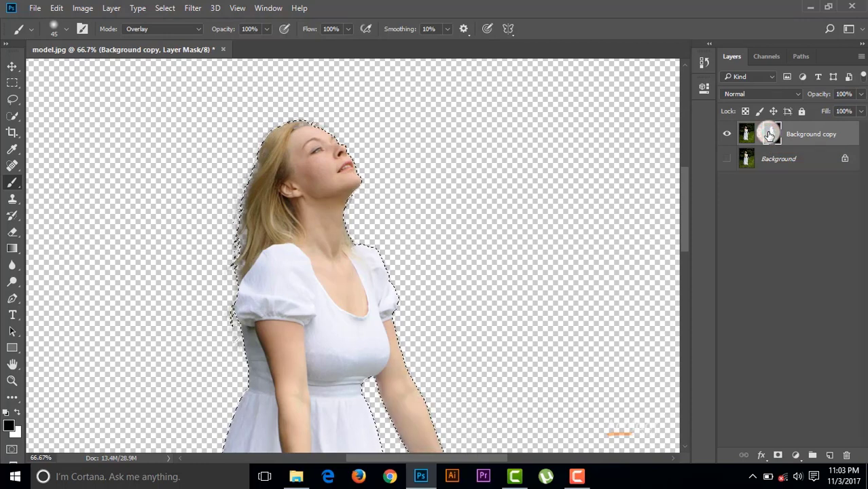
# Step: Hide the Background copy layer, then show the Background layer and make it active
pyautogui.click(727, 135)
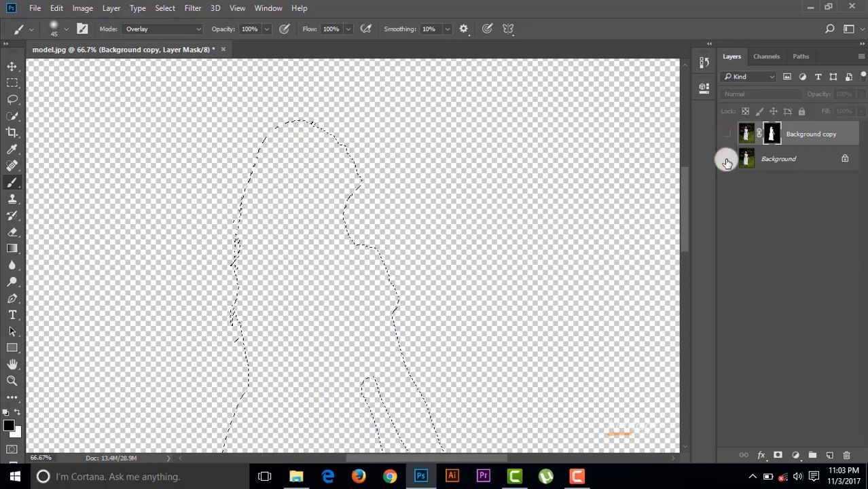
pyautogui.click(727, 160)
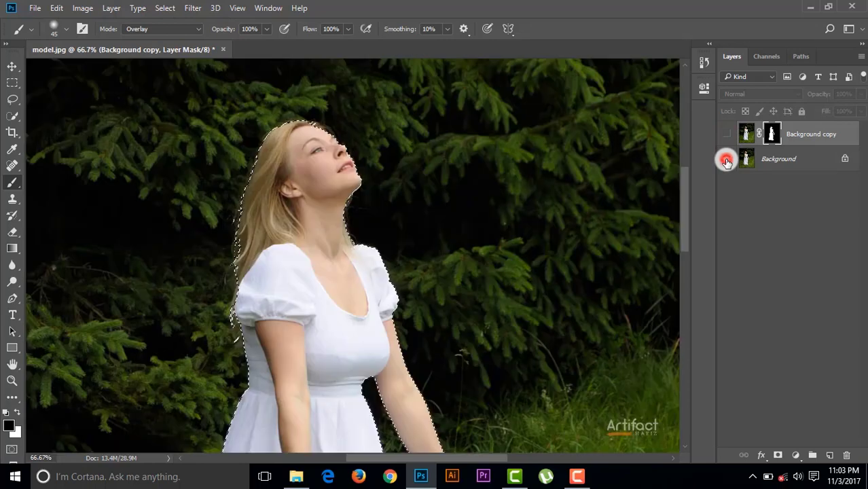
pyautogui.click(786, 159)
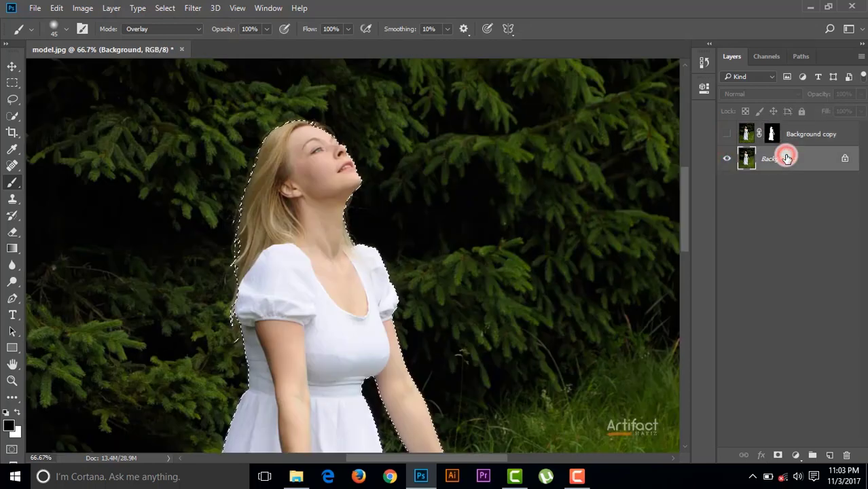
# Step: Expand the selection around the woman by 20 pixels
pyautogui.click(163, 8)
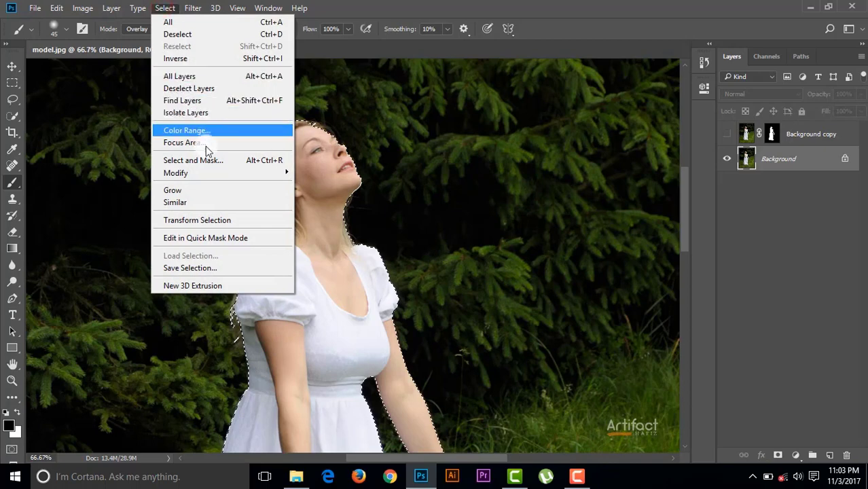
pyautogui.moveTo(265, 173)
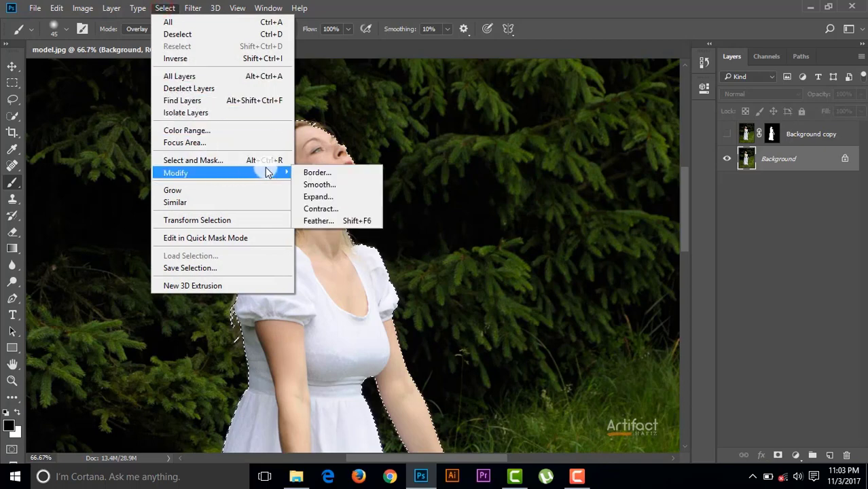
pyautogui.click(319, 197)
pyautogui.click(422, 161)
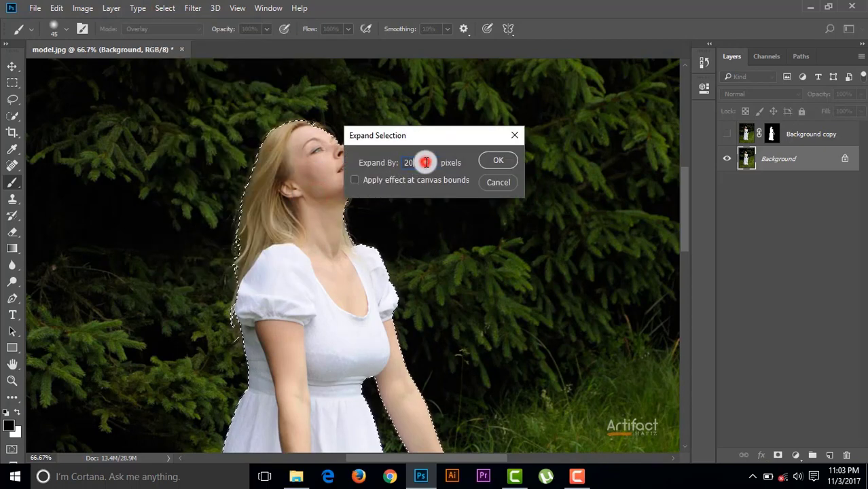
pyautogui.click(496, 162)
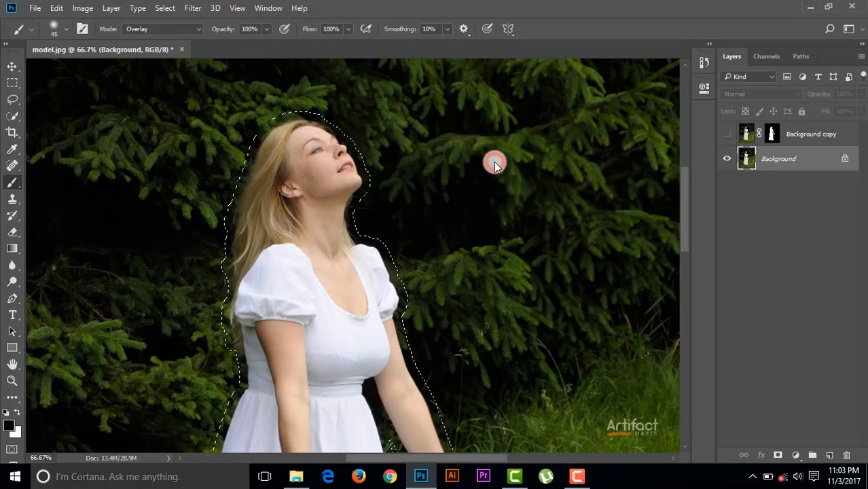
# Step: Fill the selected area of the Background layer with Content-Aware contents in Normal mode at 100% opacity, and deselect
pyautogui.click(56, 8)
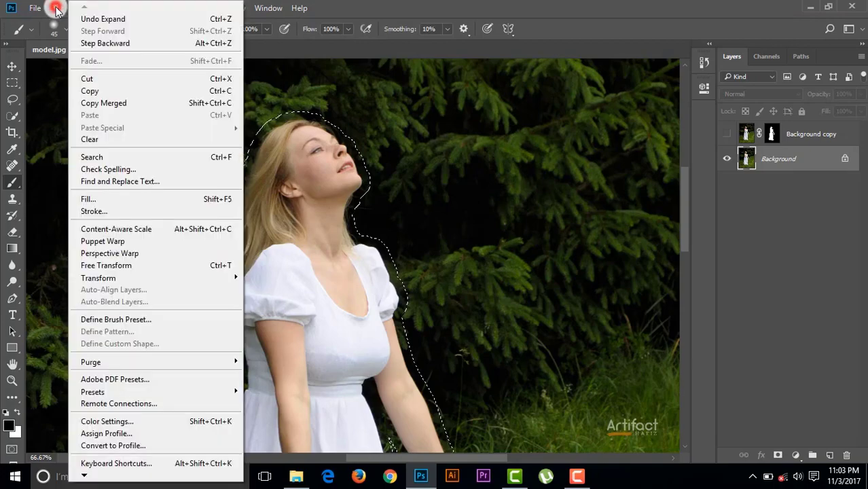
pyautogui.click(94, 200)
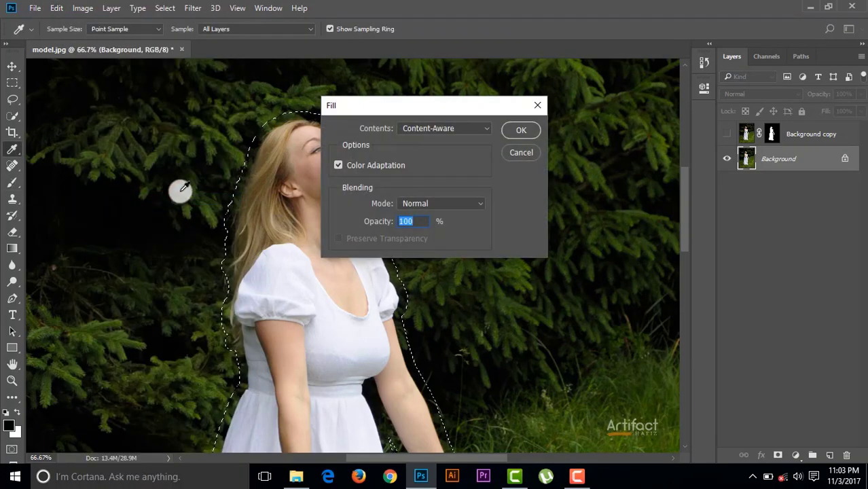
pyautogui.click(513, 134)
pyautogui.moveTo(466, 127); pyautogui.dragTo(447, 177)
pyautogui.click(524, 134)
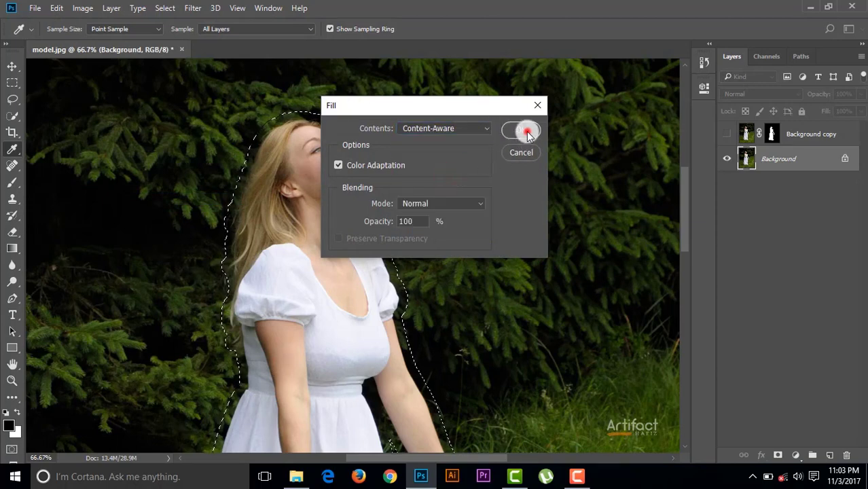
pyautogui.press('b')
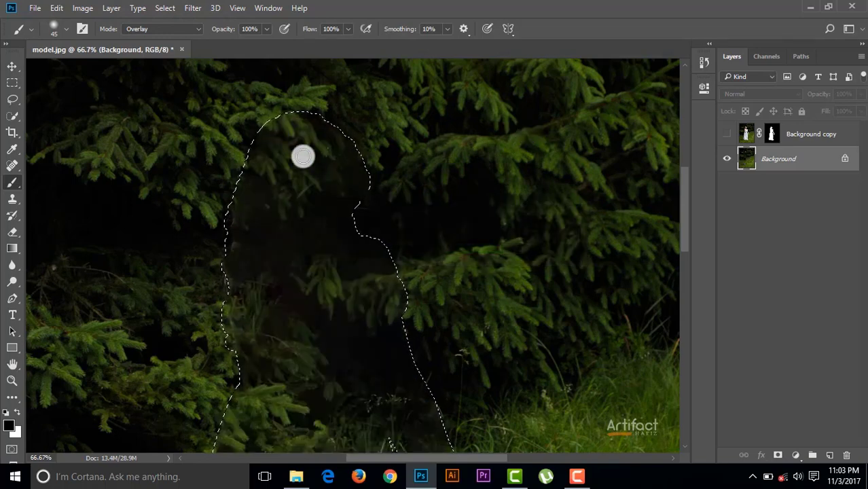
pyautogui.click(165, 8)
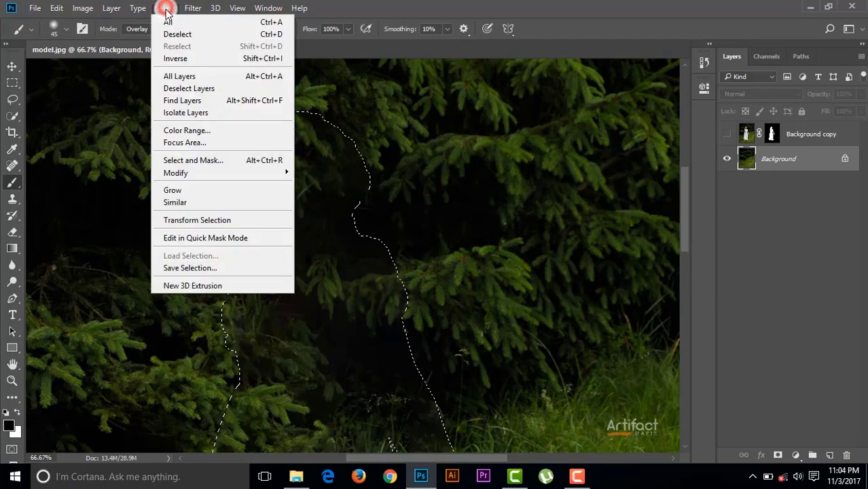
pyautogui.click(177, 34)
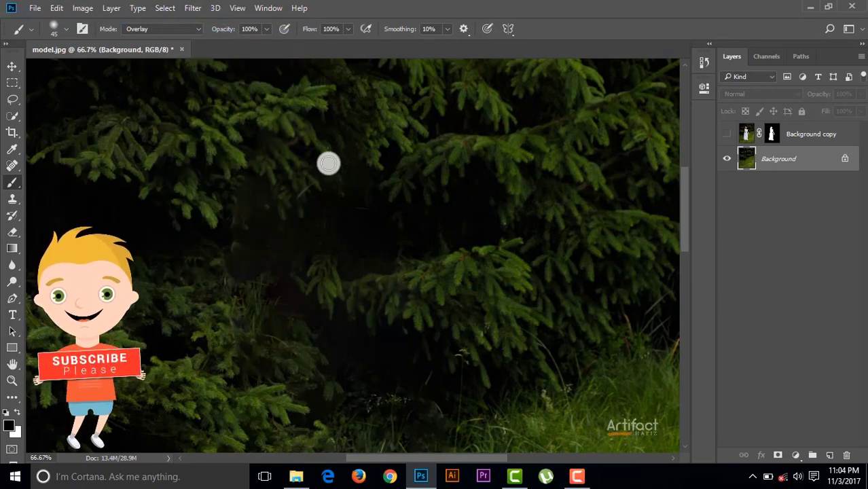
# Step: Retouch the visible fill seam among the dark branches with the Spot Healing Brush set to Content-Aware, size 100
pyautogui.click(13, 166)
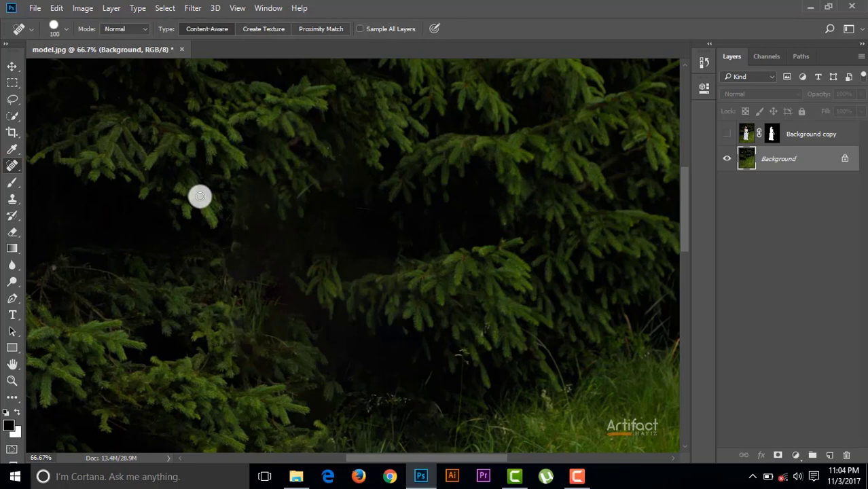
pyautogui.click(240, 193)
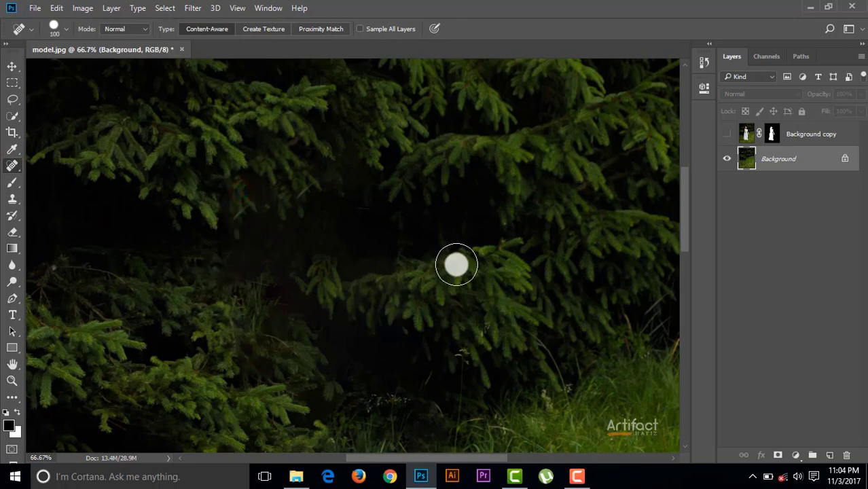
pyautogui.moveTo(684, 251)
pyautogui.mouseDown()
pyautogui.moveTo(682, 293)
pyautogui.moveTo(691, 240)
pyautogui.mouseUp()
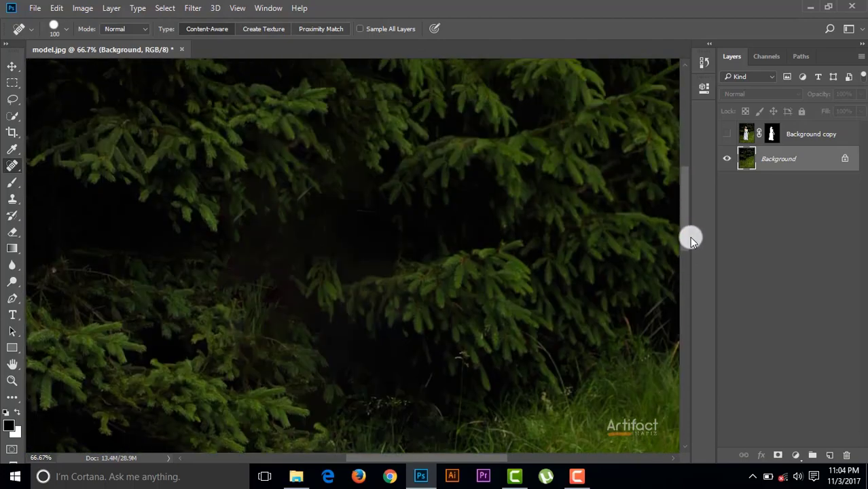
# Step: Show the Background copy layer again over the filled background, with the whole woman in view
pyautogui.hotkey('ctrl', '-')
pyautogui.hotkey('ctrl', '-')
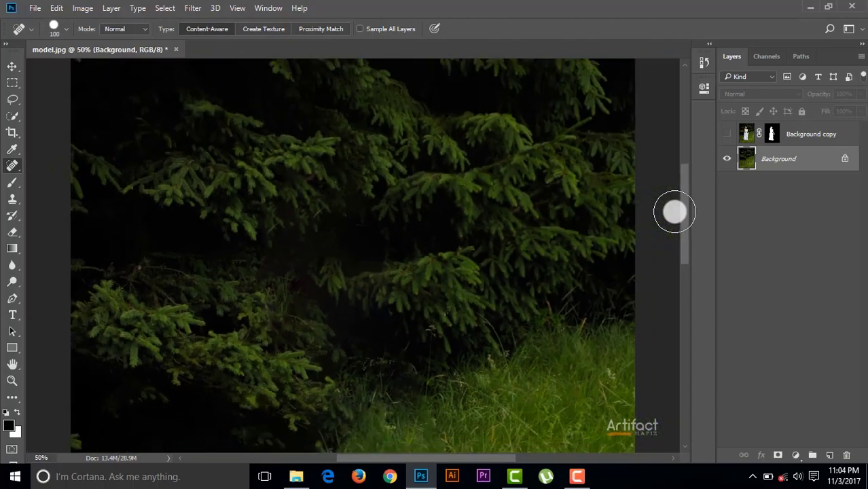
pyautogui.hotkey('ctrl', '-')
pyautogui.hotkey('ctrl', '-')
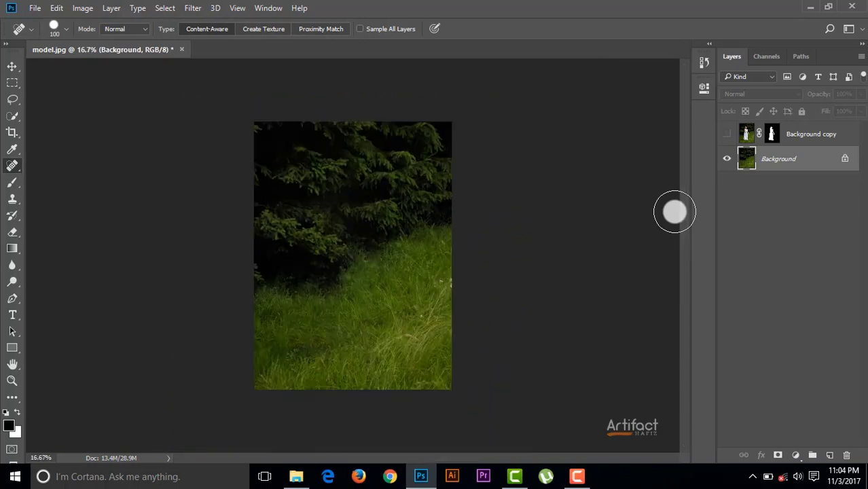
pyautogui.hotkey('ctrl', '+')
pyautogui.click(725, 134)
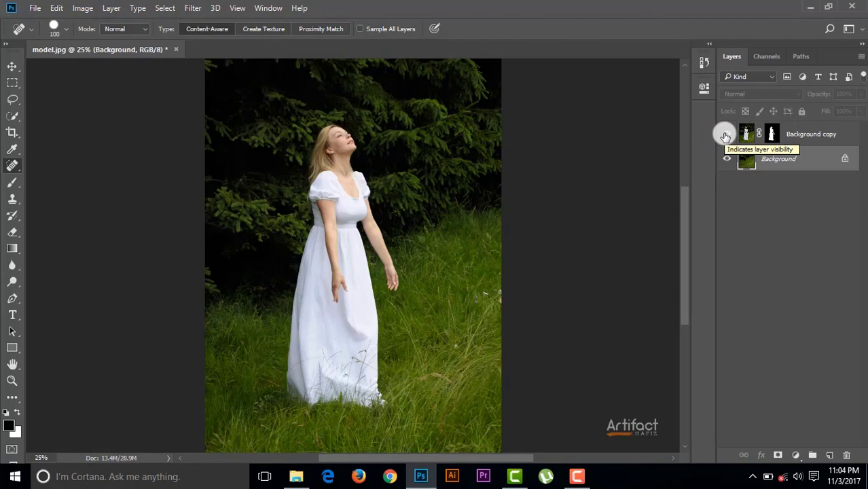
# Step: Start a Tilt-Shift blur on the Background layer and centre its focus on the lower part of the woman's dress
pyautogui.click(780, 159)
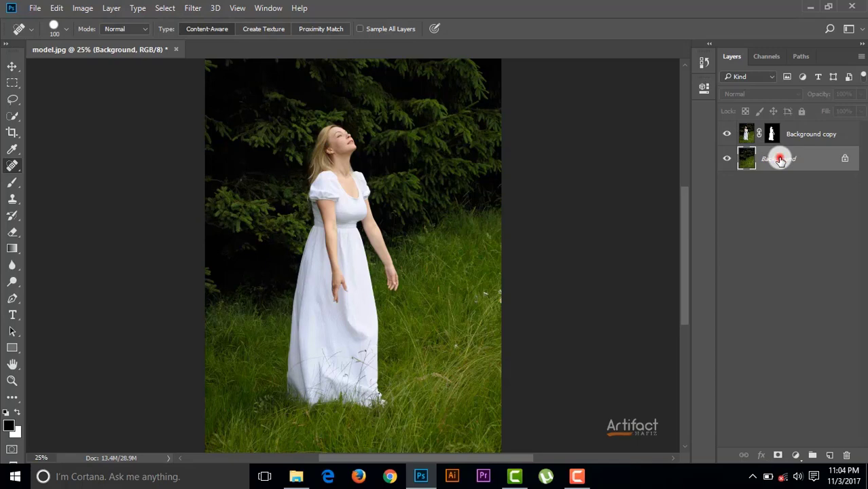
pyautogui.click(190, 8)
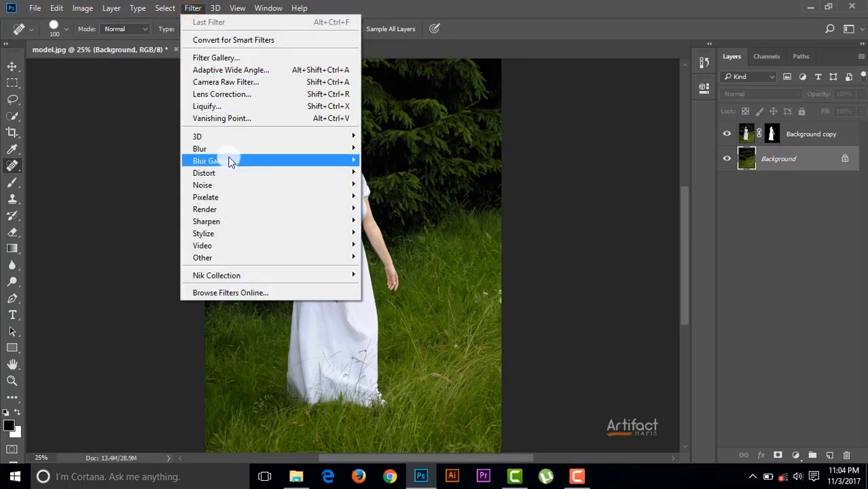
pyautogui.moveTo(229, 161)
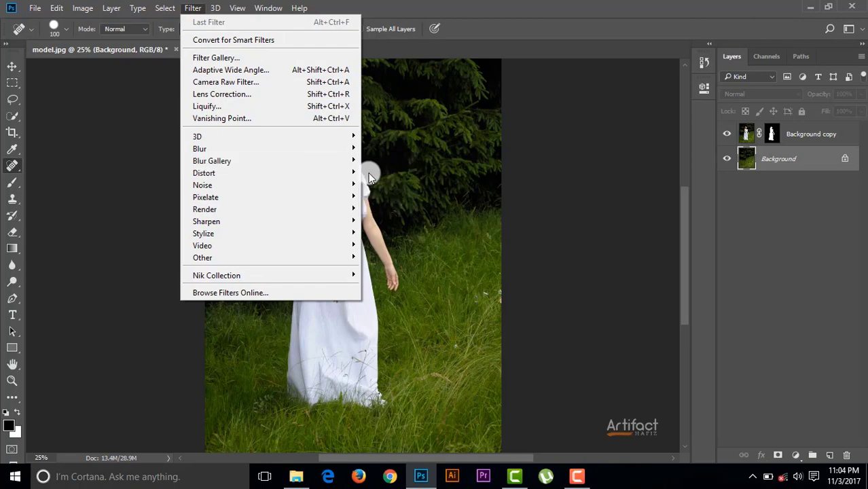
pyautogui.moveTo(355, 164)
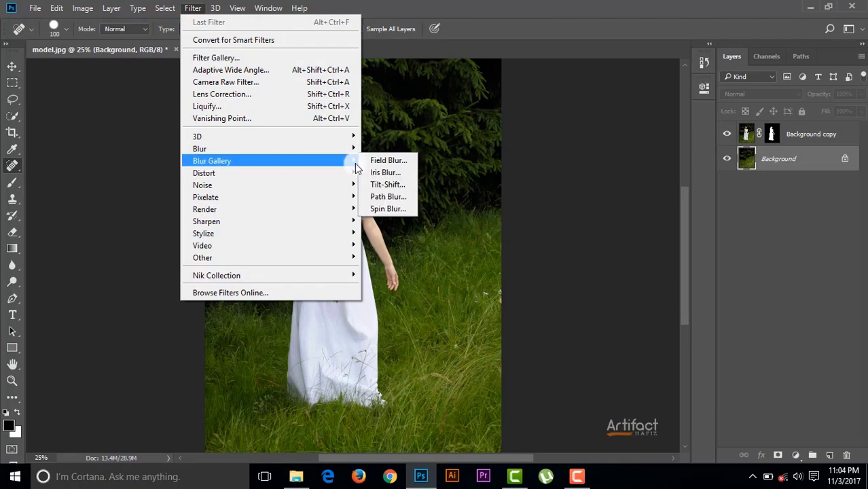
pyautogui.click(392, 186)
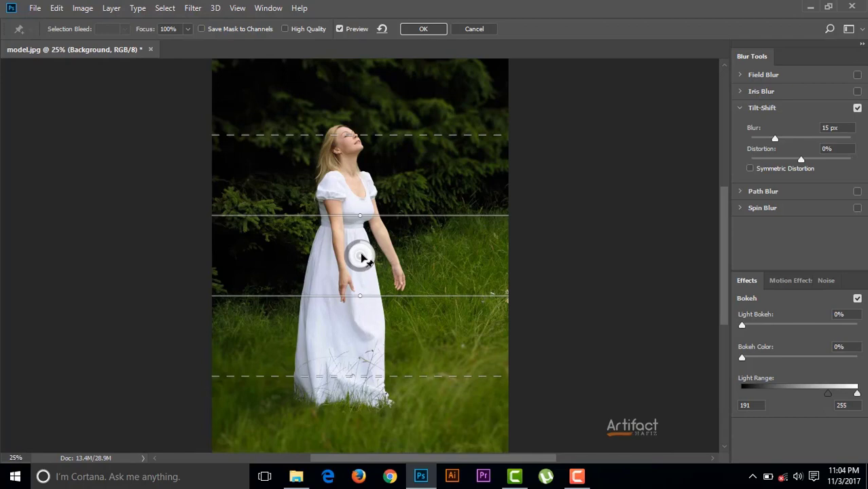
pyautogui.hotkey('ctrl', '-')
pyautogui.hotkey('ctrl', '+')
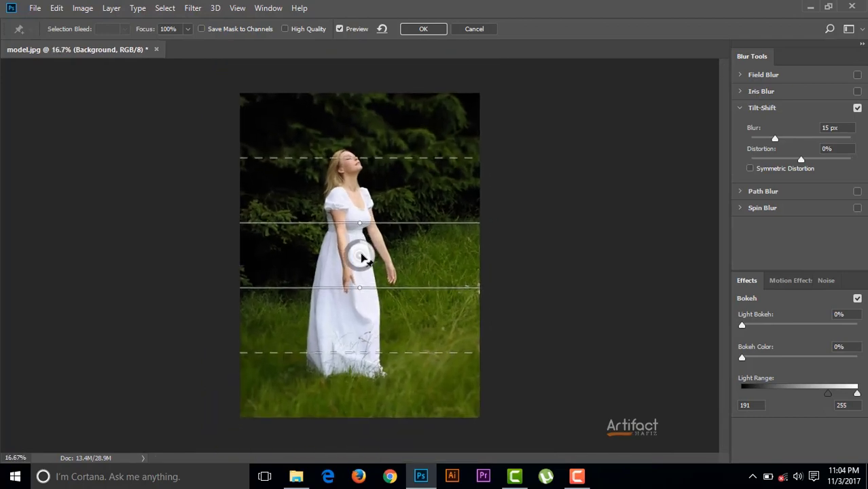
pyautogui.moveTo(360, 258); pyautogui.dragTo(352, 373)
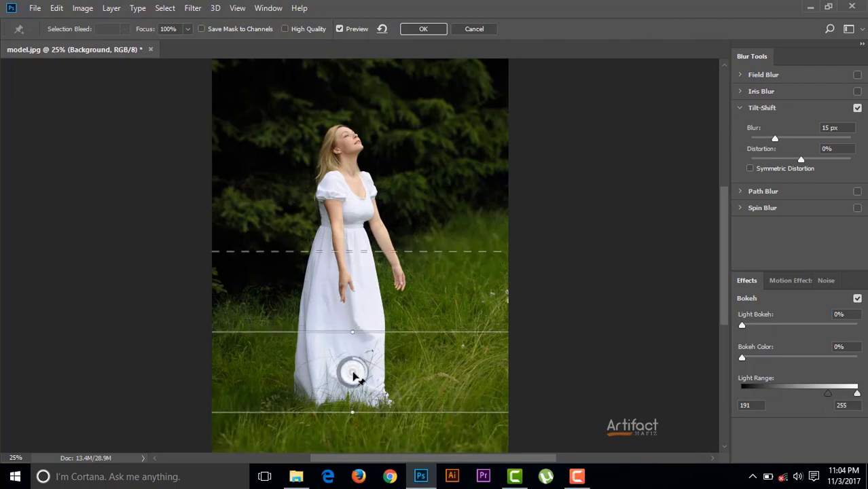
# Step: Set the tilt-shift blur to 102 px, narrow the sharp zone to the grass around her hem, adjust the upper transition, and apply the filter
pyautogui.moveTo(778, 138); pyautogui.dragTo(803, 141)
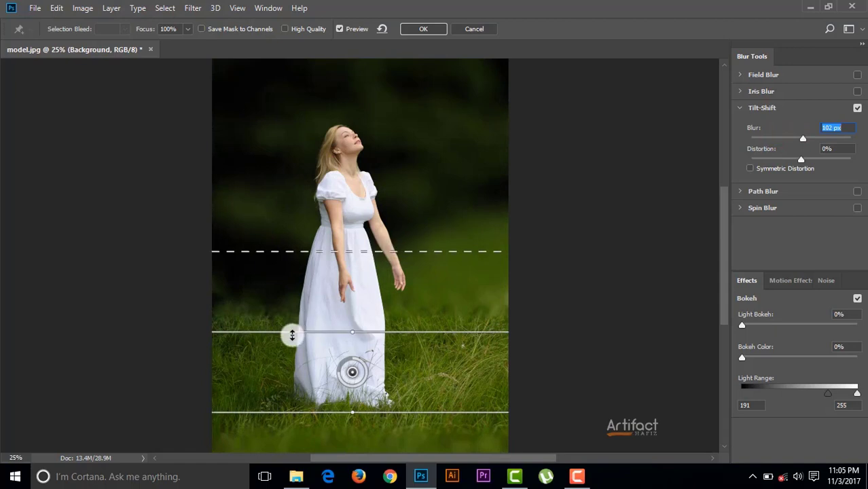
pyautogui.moveTo(292, 338); pyautogui.dragTo(291, 367)
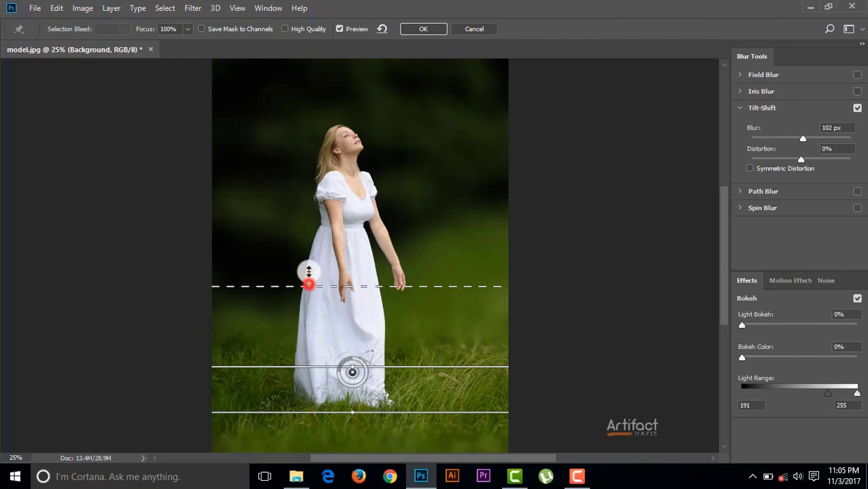
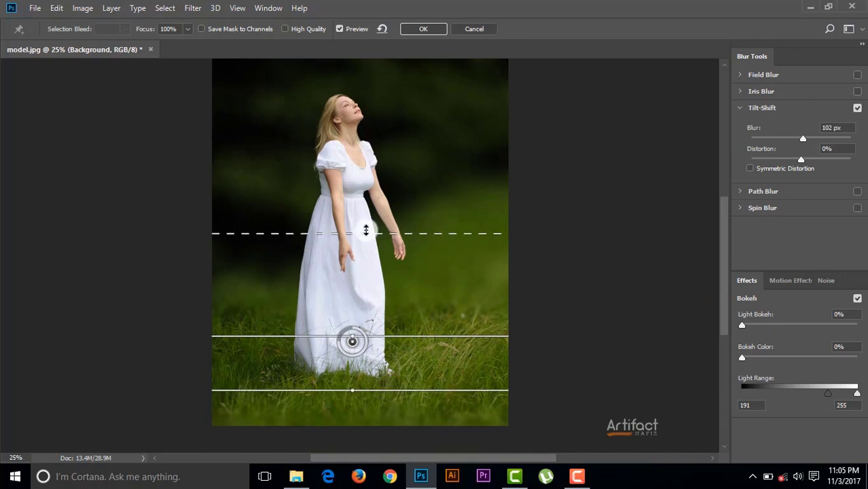
pyautogui.moveTo(364, 235); pyautogui.dragTo(362, 212)
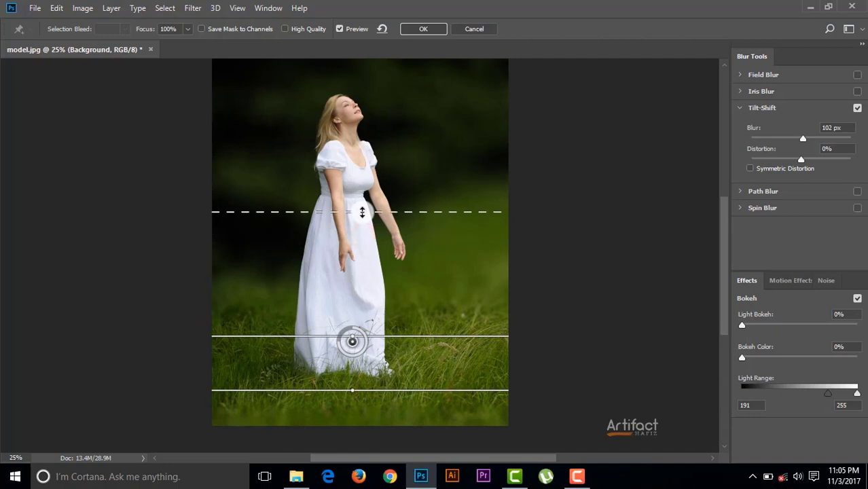
pyautogui.moveTo(724, 242)
pyautogui.mouseDown()
pyautogui.moveTo(723, 225)
pyautogui.moveTo(723, 238)
pyautogui.mouseUp()
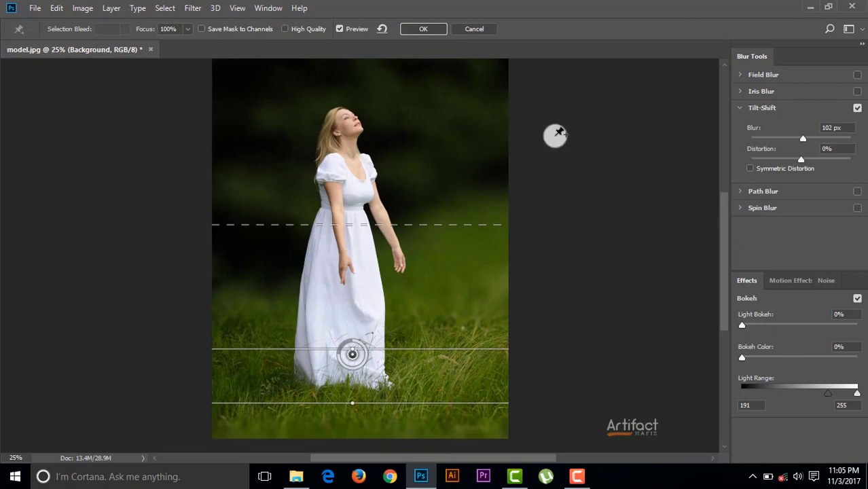
pyautogui.click(426, 29)
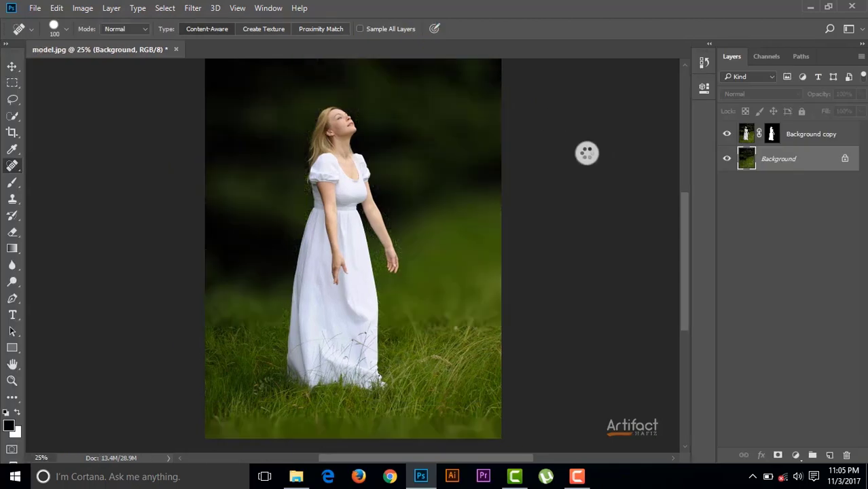
pyautogui.click(683, 243)
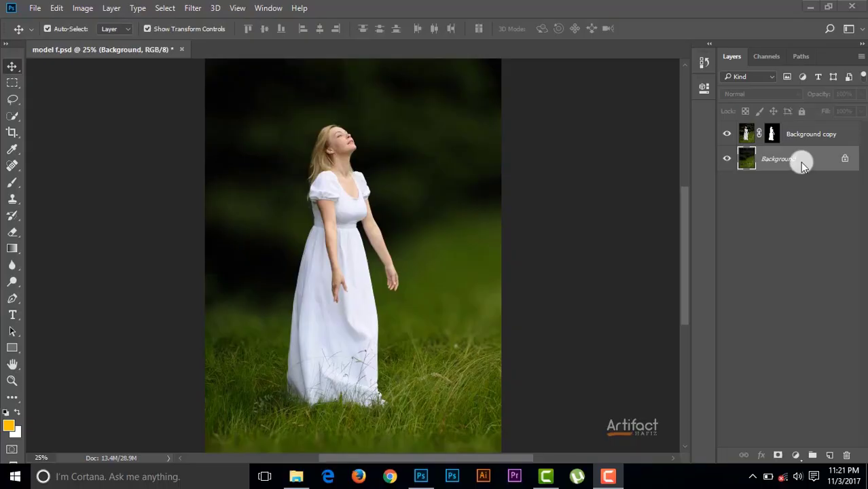
# Step: Add a Gradient Map adjustment layer above the Background copy layer using the Violet, Orange preset
pyautogui.click(803, 166)
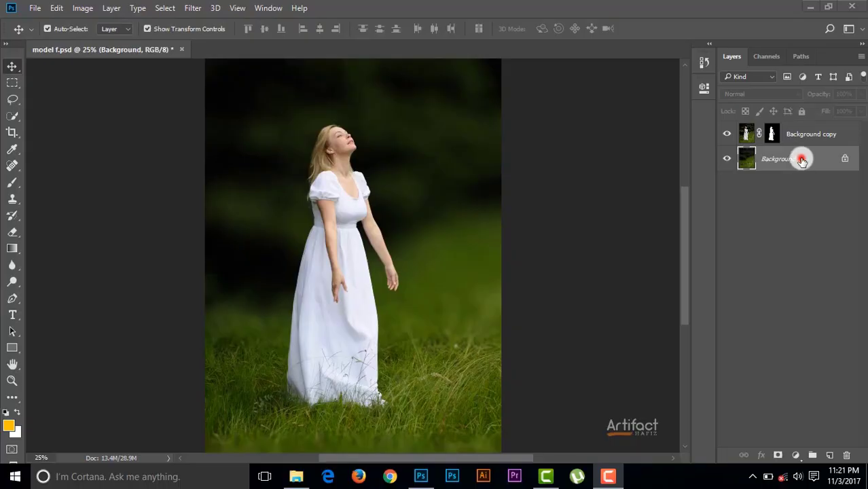
pyautogui.click(807, 133)
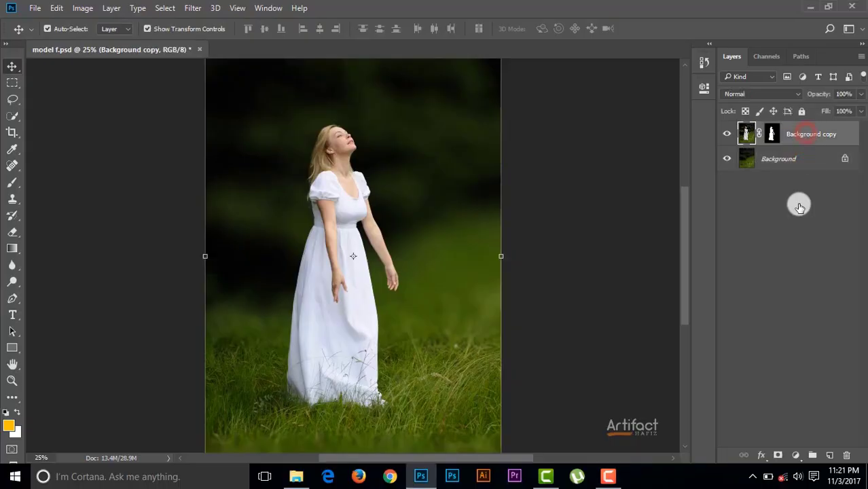
pyautogui.click(795, 456)
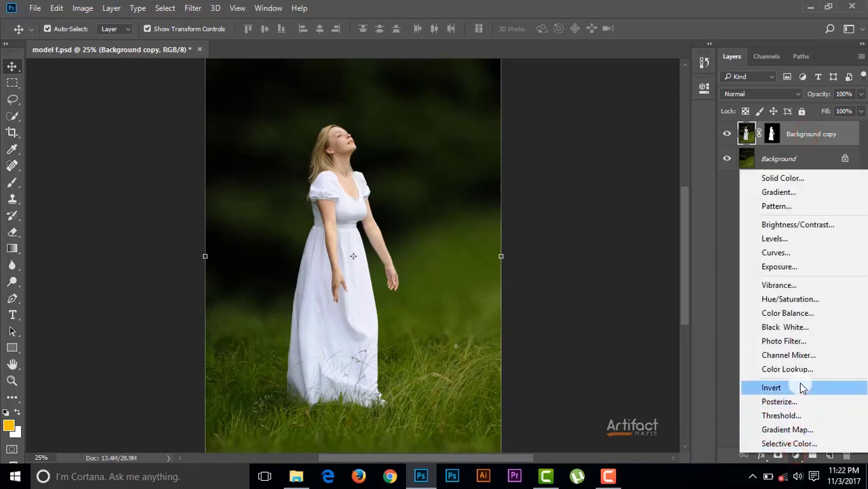
pyautogui.click(800, 430)
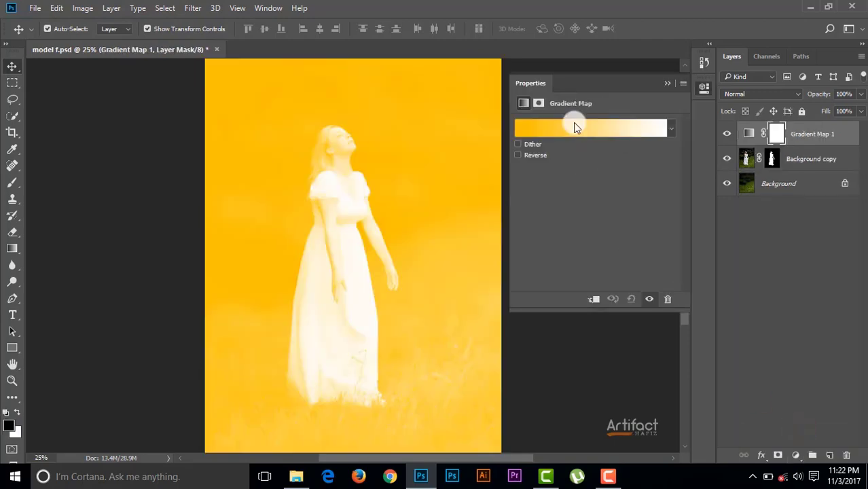
pyautogui.click(574, 128)
pyautogui.moveTo(439, 62); pyautogui.dragTo(634, 90)
pyautogui.click(596, 129)
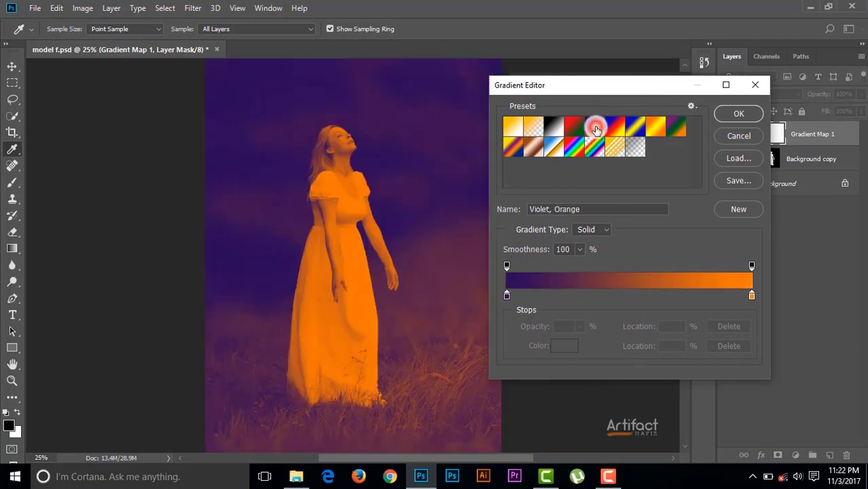
# Step: Change the gradient's violet colour stop at location 0% to a dark teal and accept the edited gradient
pyautogui.click(507, 295)
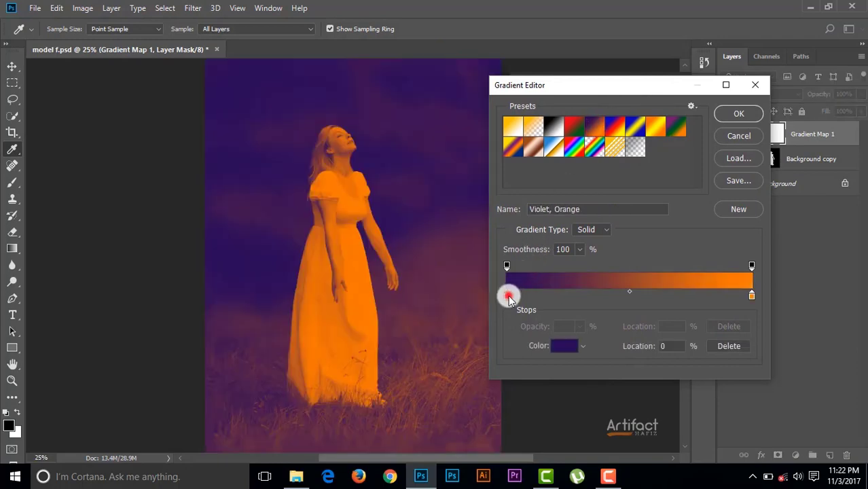
pyautogui.click(566, 348)
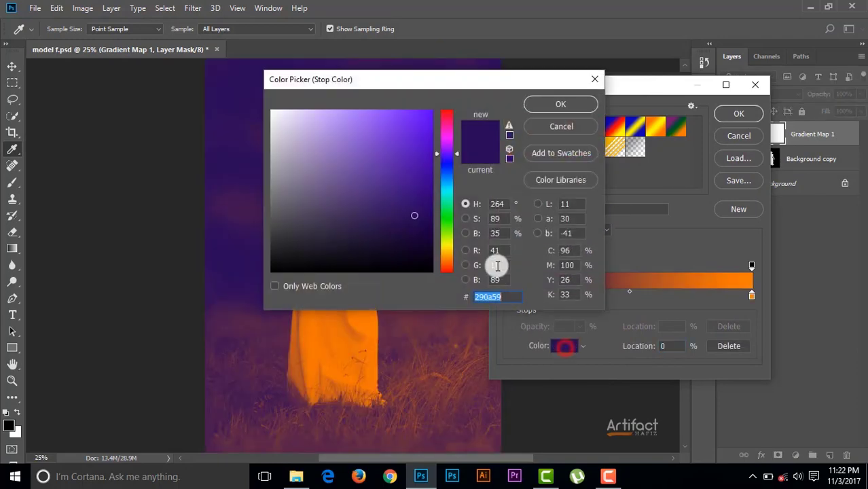
pyautogui.moveTo(452, 168); pyautogui.dragTo(443, 189)
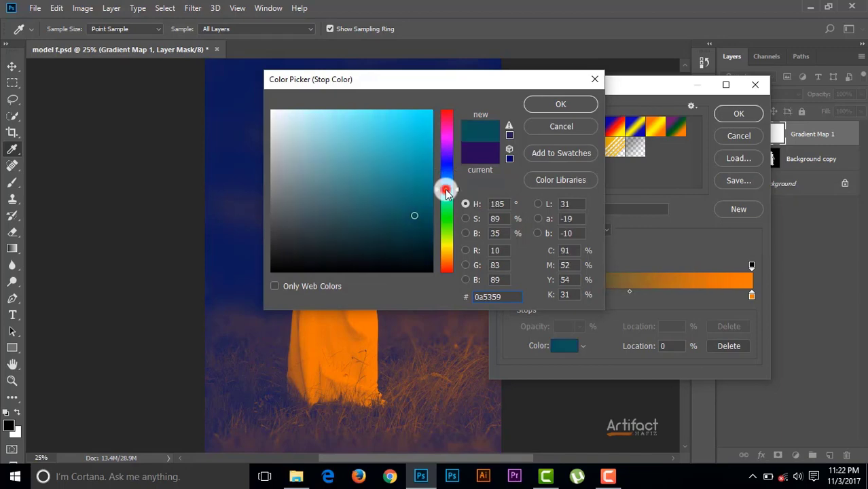
pyautogui.moveTo(423, 130)
pyautogui.mouseDown()
pyautogui.moveTo(419, 123)
pyautogui.moveTo(427, 204)
pyautogui.moveTo(407, 232)
pyautogui.mouseUp()
pyautogui.click(561, 105)
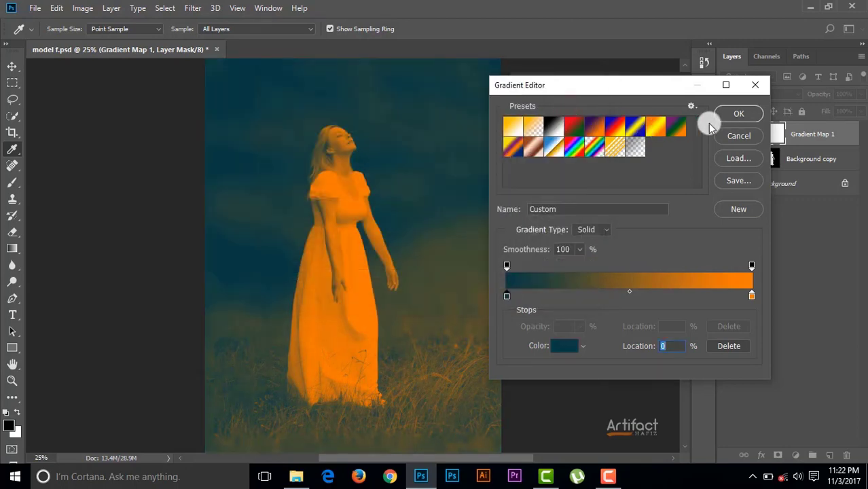
pyautogui.click(738, 114)
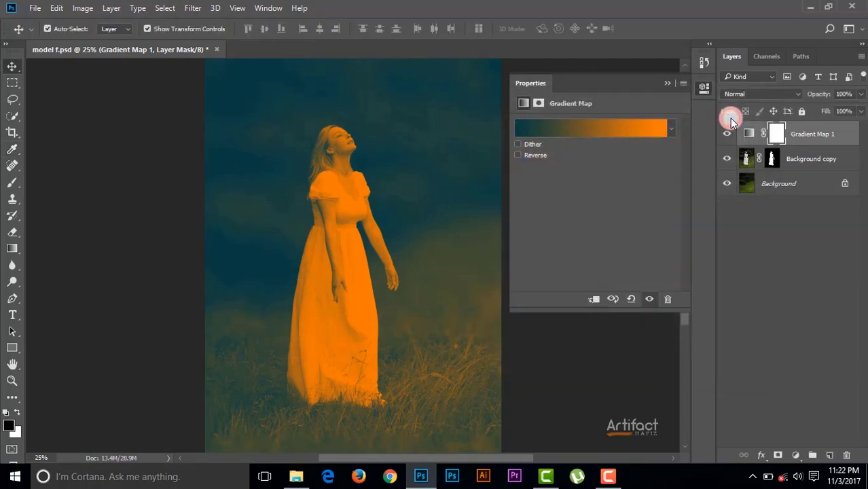
pyautogui.click(667, 87)
# Step: Try the Soft Light and Overlay blend modes on the Gradient Map 1 layer
pyautogui.click(818, 139)
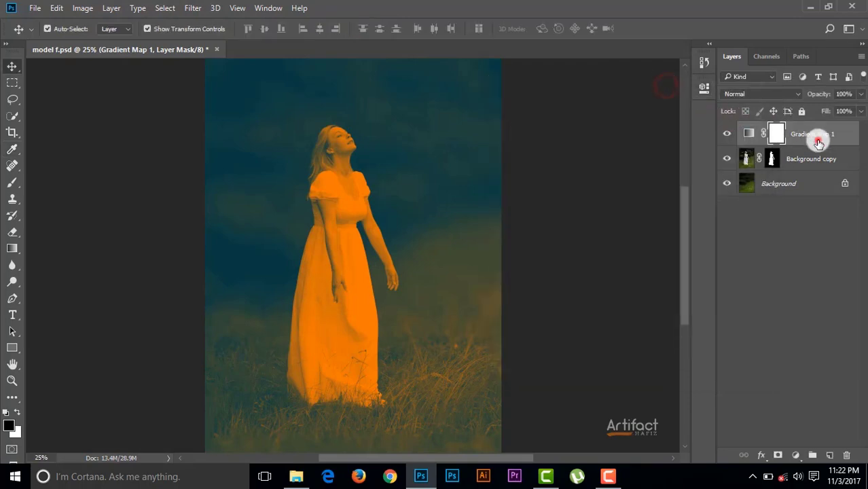
pyautogui.click(752, 95)
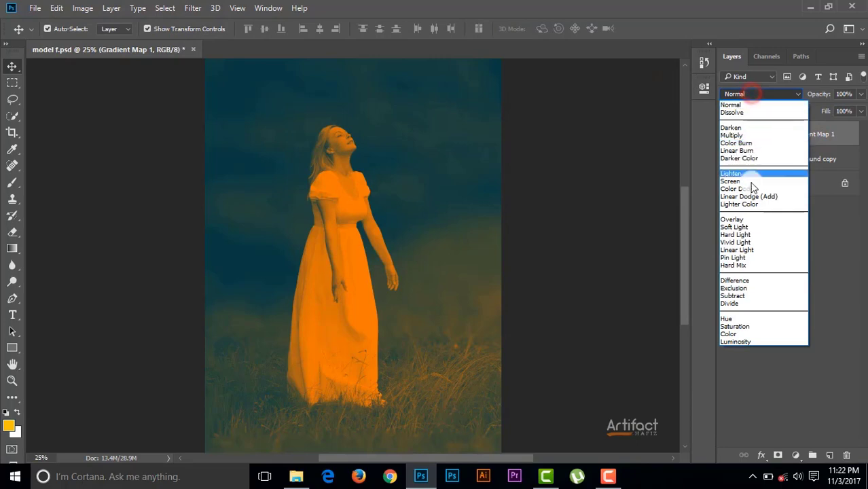
pyautogui.click(749, 226)
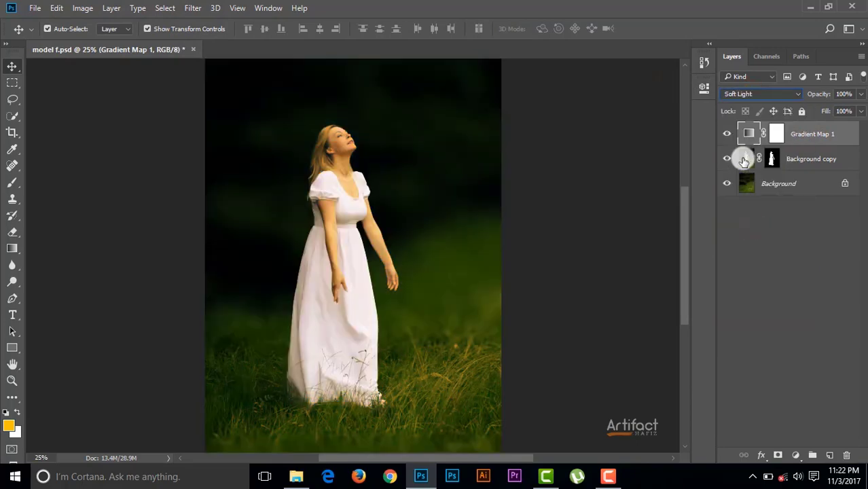
pyautogui.click(748, 99)
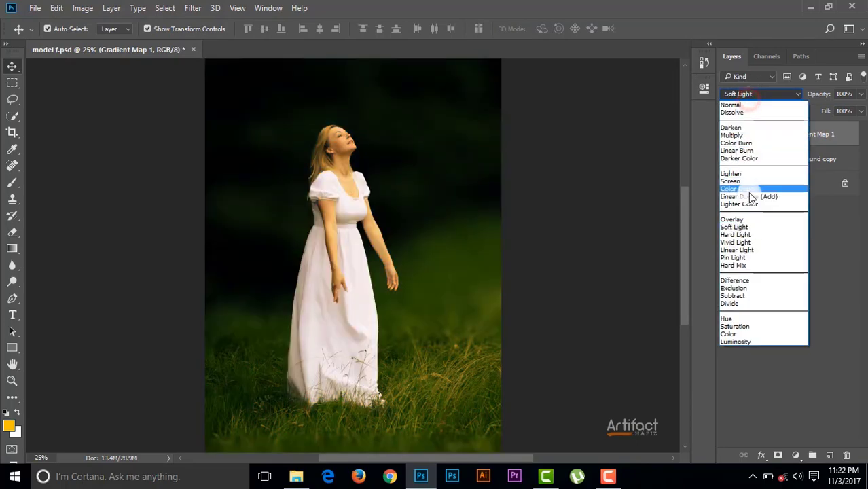
pyautogui.click(747, 220)
# Step: Set the Gradient Map 1 layer's blend mode to Screen and reduce its opacity to 43%
pyautogui.click(747, 95)
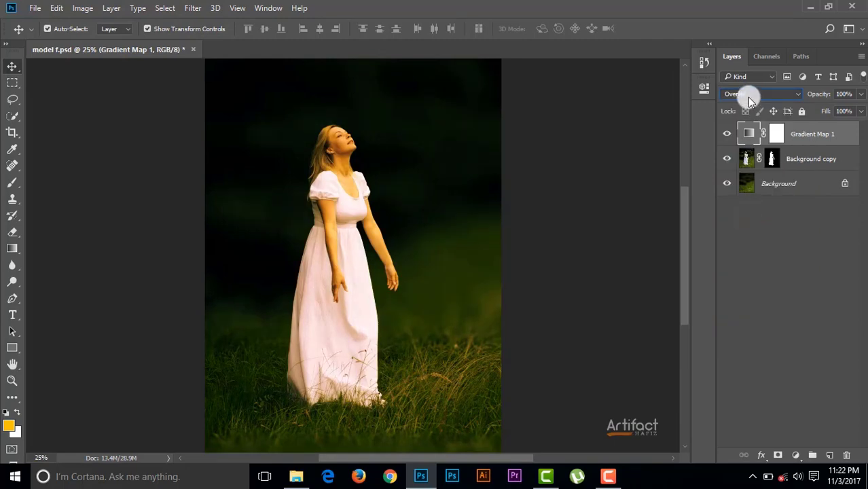
pyautogui.click(740, 180)
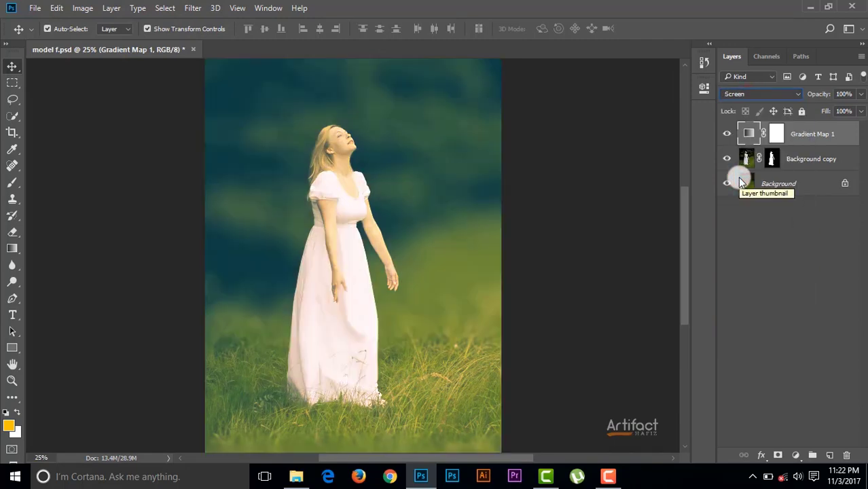
pyautogui.click(834, 137)
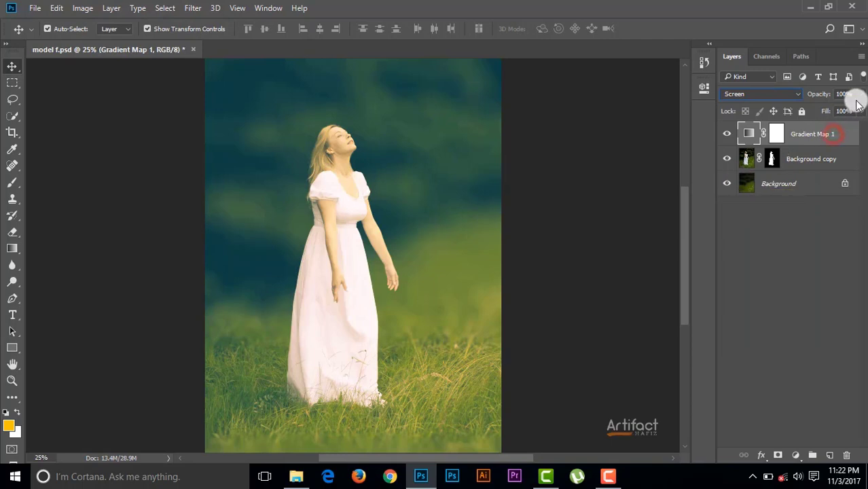
pyautogui.click(860, 96)
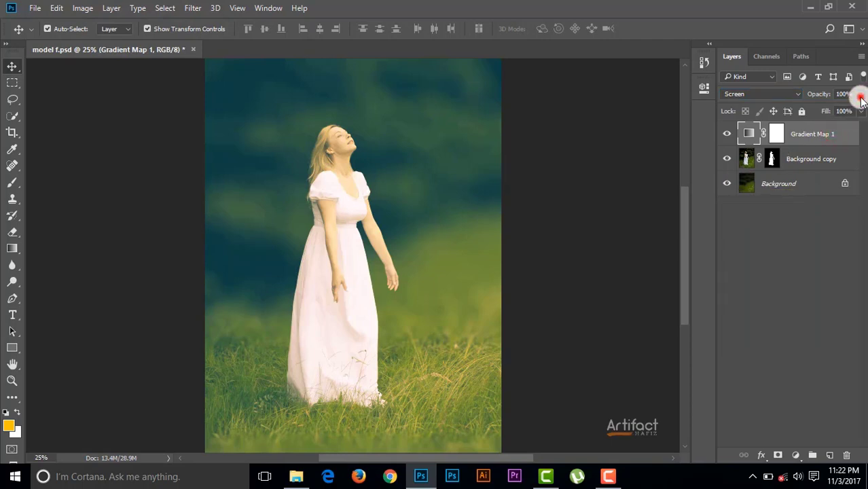
pyautogui.moveTo(860, 110); pyautogui.dragTo(821, 115)
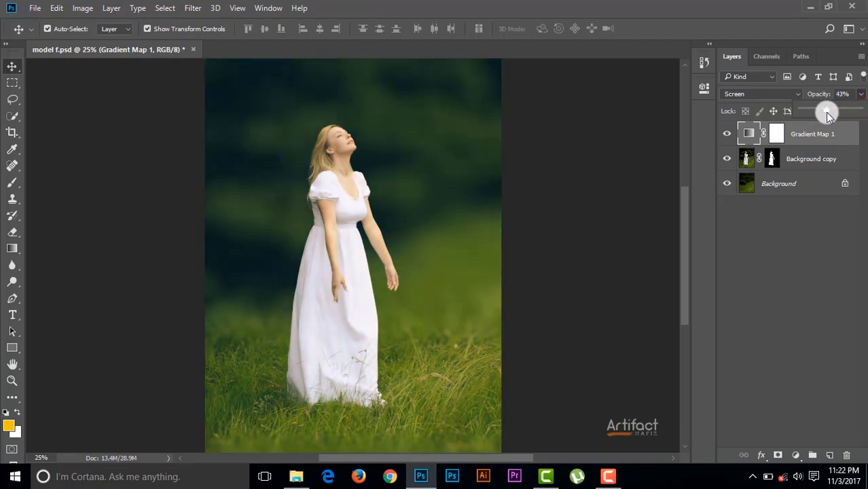
# Step: Add a Levels adjustment layer above Gradient Map 1 with input black at 3 and input white at 252
pyautogui.click(815, 133)
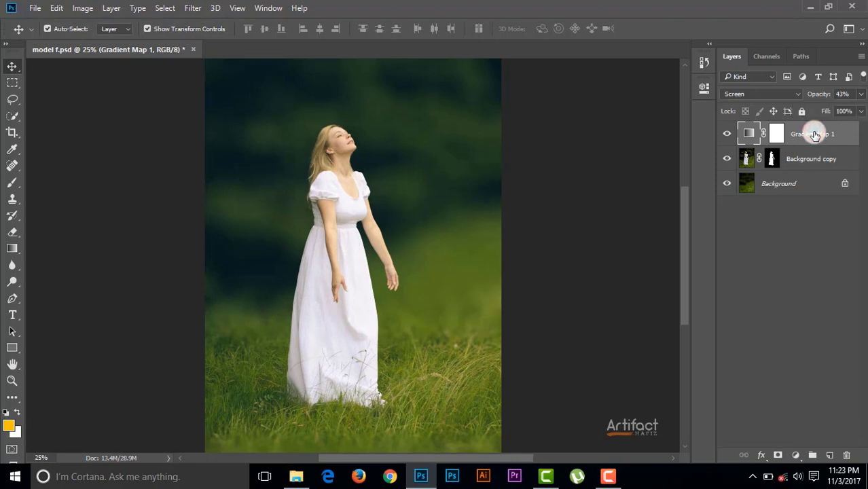
pyautogui.click(796, 455)
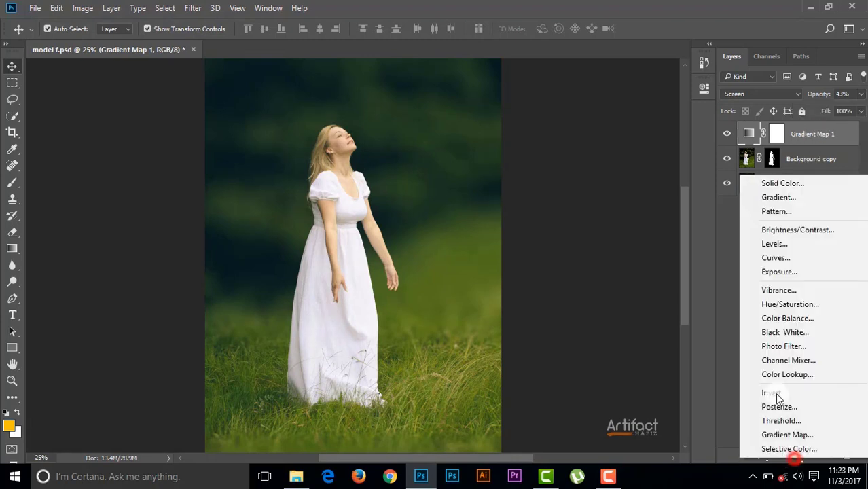
pyautogui.click(775, 243)
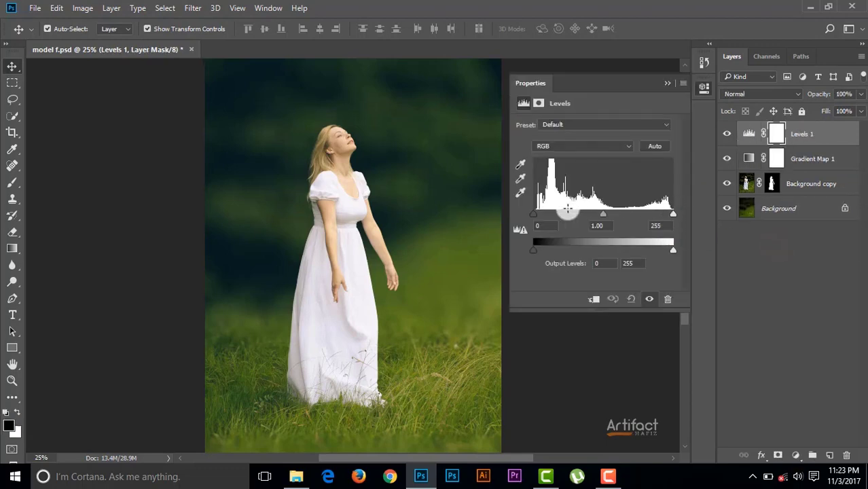
pyautogui.moveTo(534, 218); pyautogui.dragTo(540, 219)
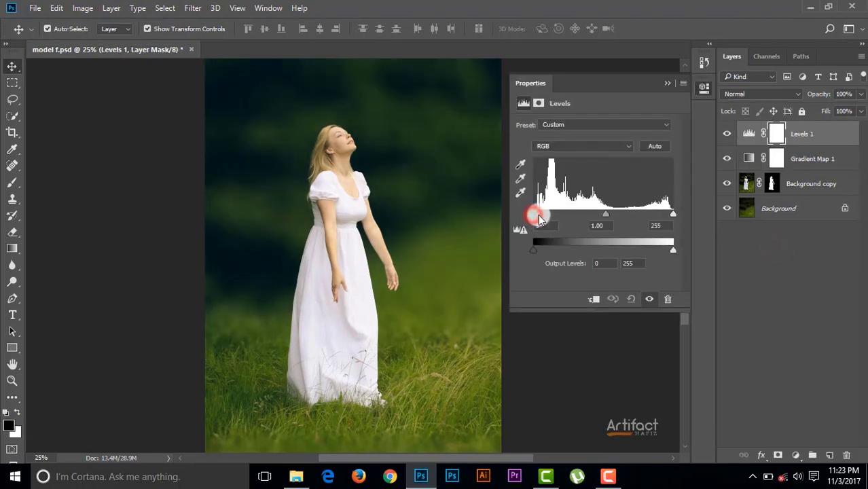
pyautogui.click(673, 215)
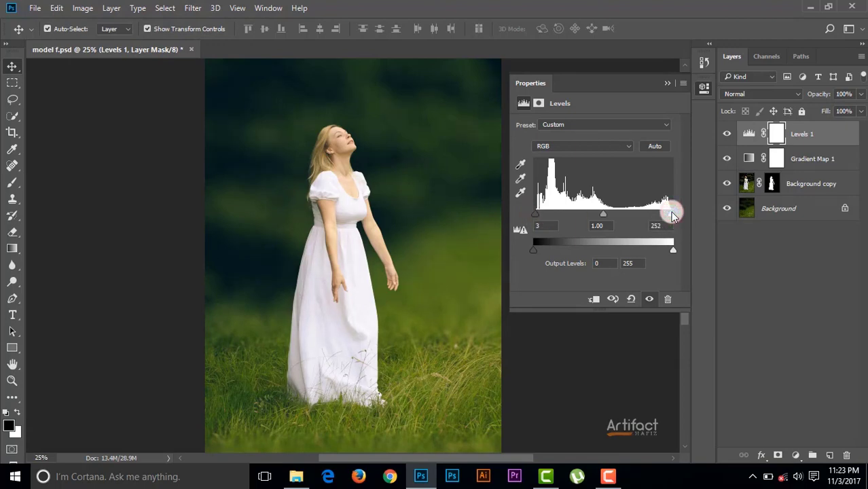
pyautogui.click(669, 84)
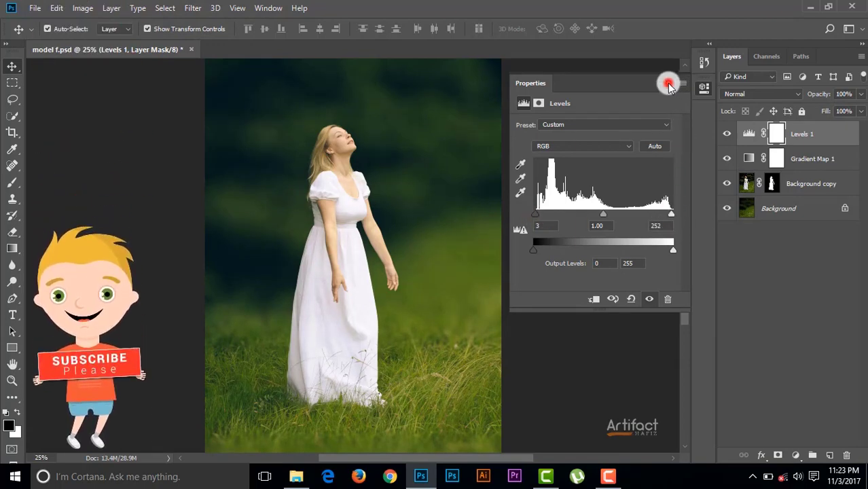
# Step: Create a new empty layer above Levels 1 and set the foreground colour to orange ff8400
pyautogui.click(795, 131)
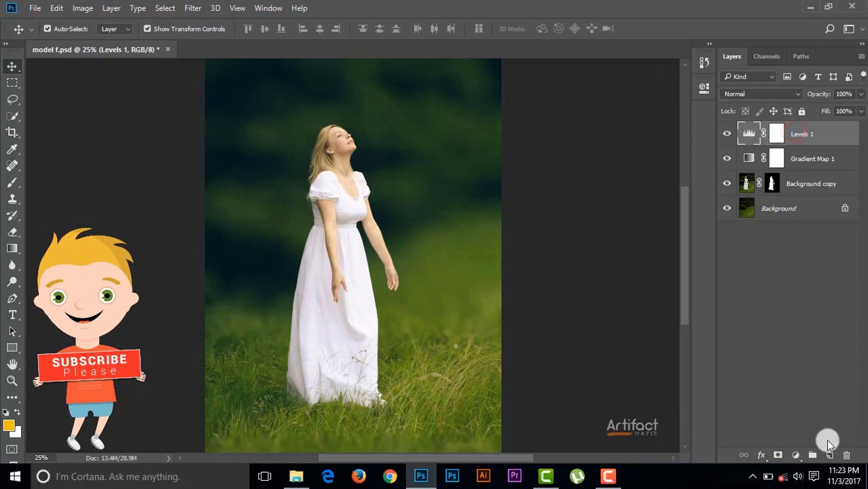
pyautogui.click(829, 455)
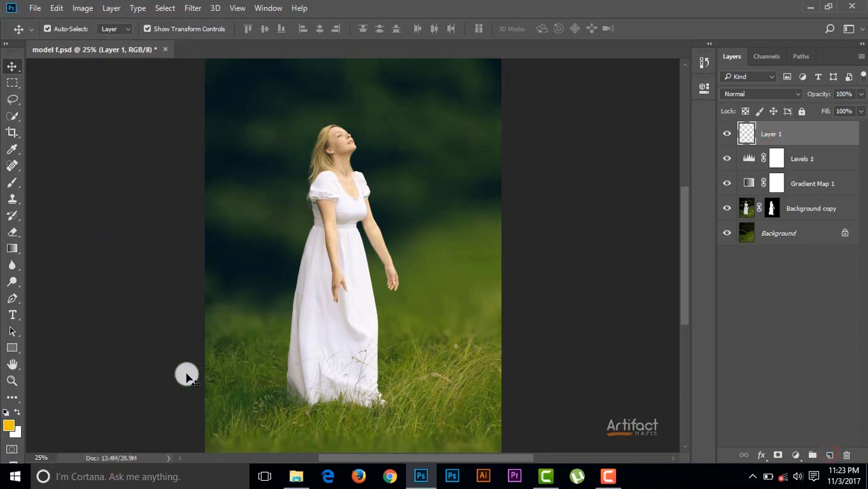
pyautogui.click(9, 425)
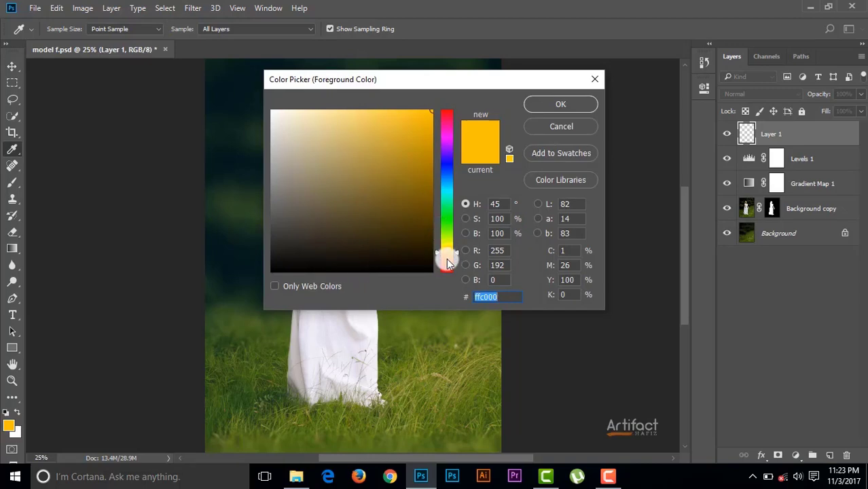
pyautogui.click(446, 258)
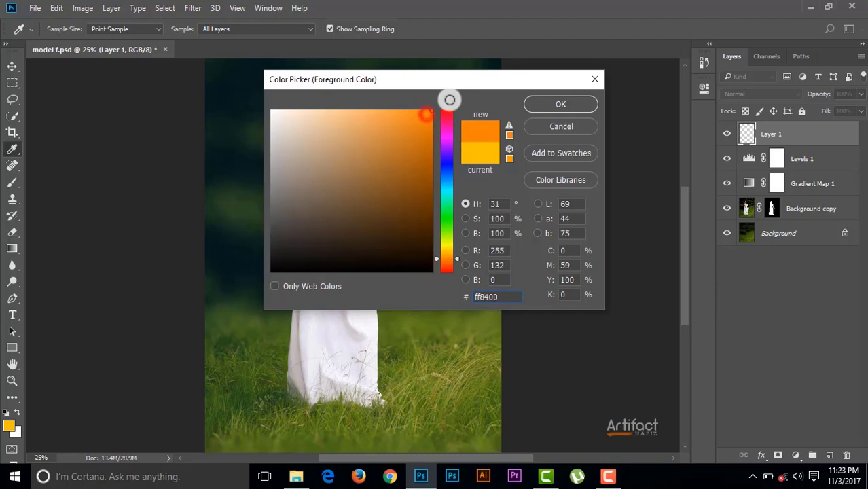
pyautogui.click(550, 99)
pyautogui.press('v')
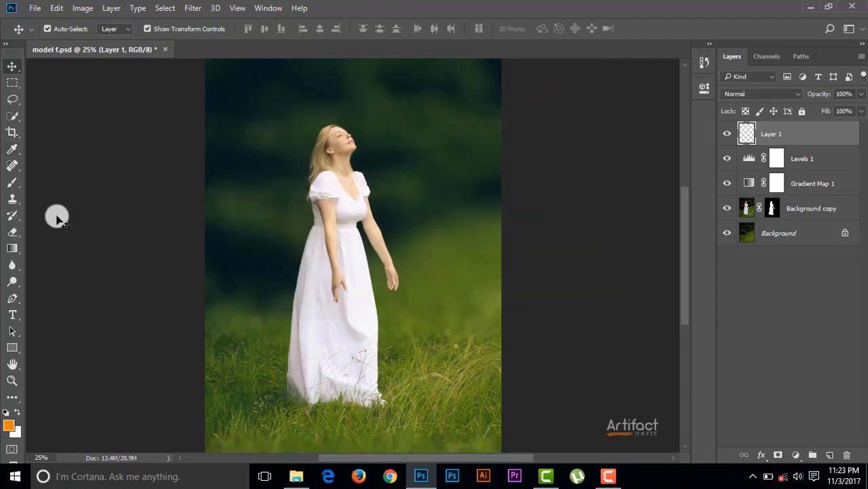
# Step: Paint a soft orange spot over the woman's waist on Layer 1 with an 800 px, 0% hardness brush in Normal mode
pyautogui.click(14, 187)
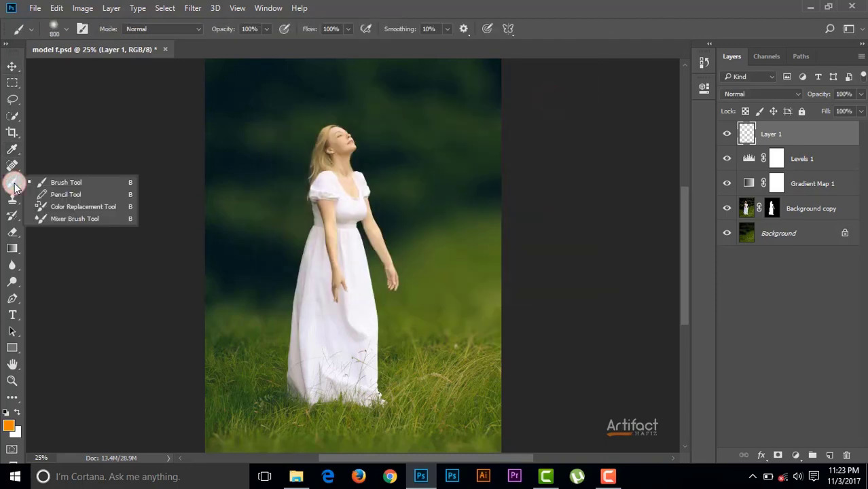
pyautogui.click(58, 32)
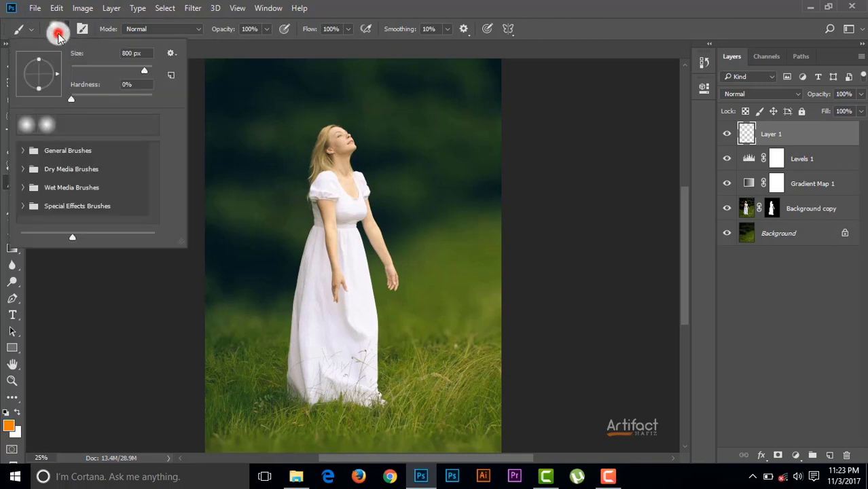
pyautogui.click(22, 150)
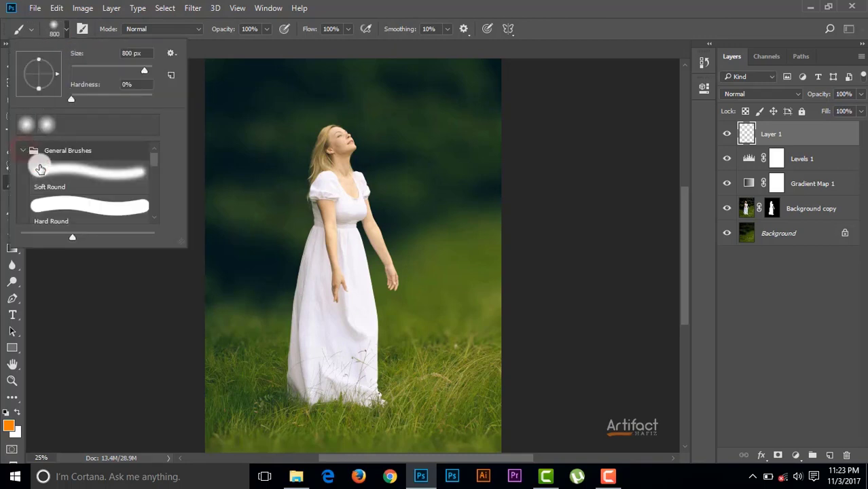
pyautogui.click(503, 3)
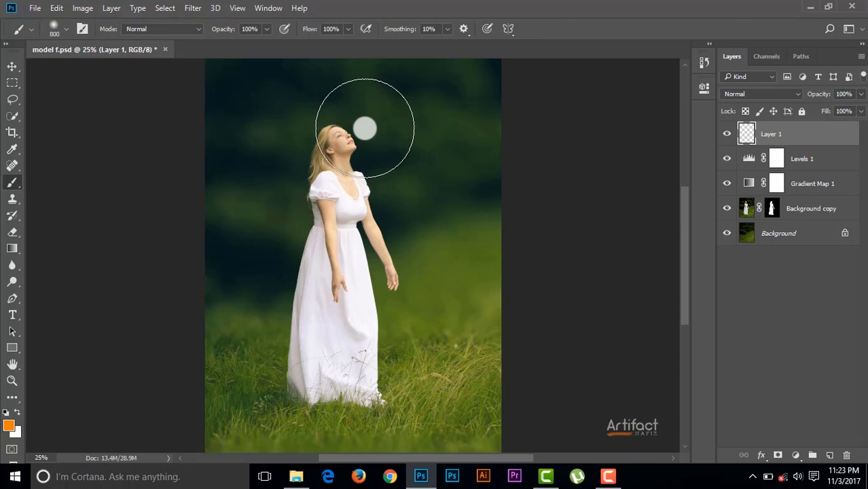
pyautogui.click(173, 36)
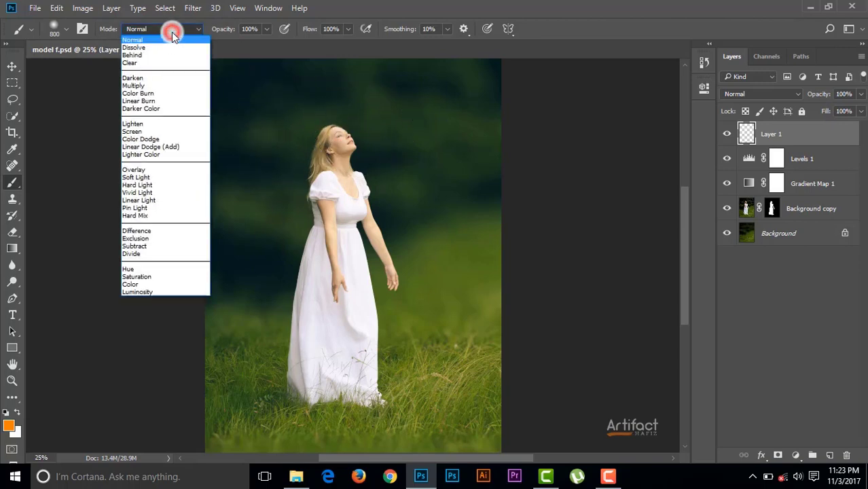
pyautogui.click(167, 34)
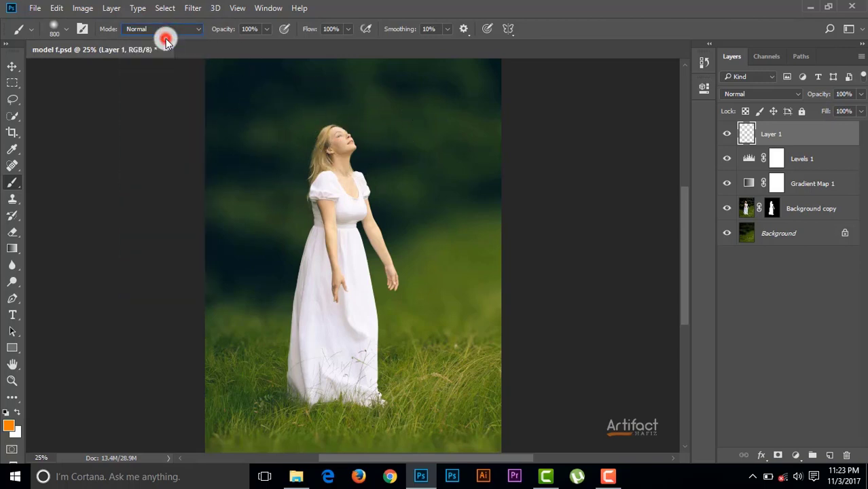
pyautogui.click(354, 248)
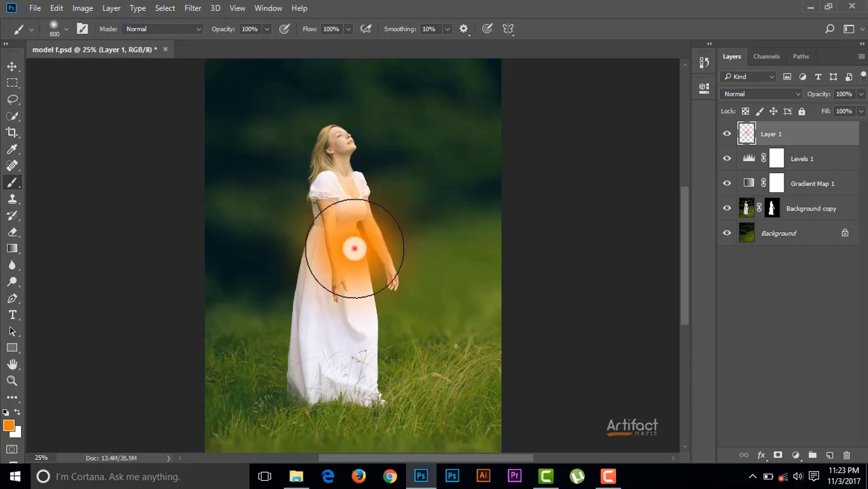
pyautogui.click(354, 248)
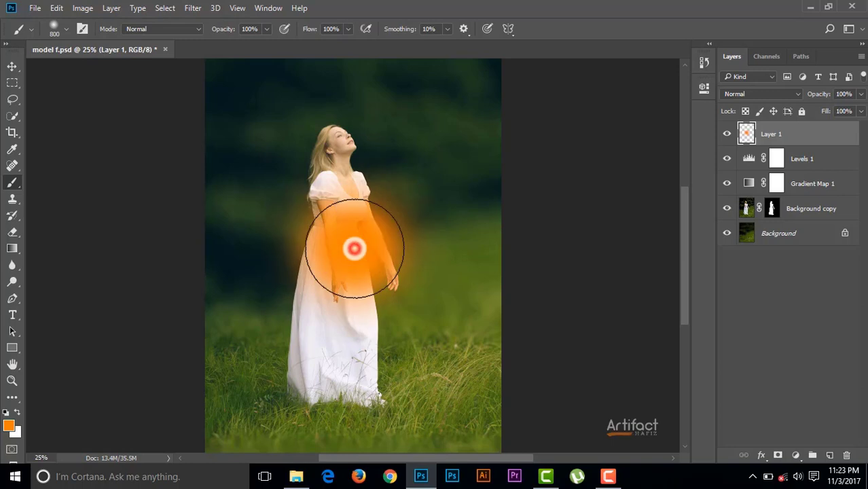
# Step: Scale the orange spot to about 204% and move it over the background to the upper right of the woman's head
pyautogui.click(12, 66)
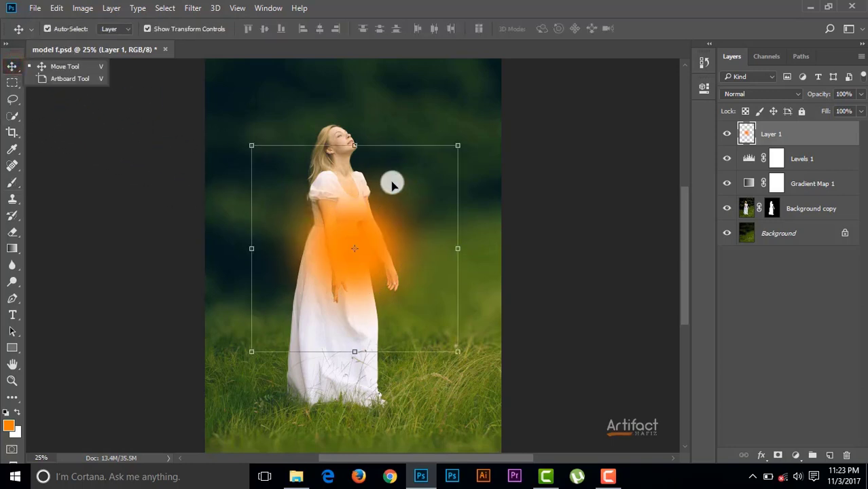
pyautogui.moveTo(458, 145); pyautogui.dragTo(541, 126)
pyautogui.moveTo(685, 158); pyautogui.dragTo(686, 257)
pyautogui.moveTo(435, 133); pyautogui.dragTo(402, 93)
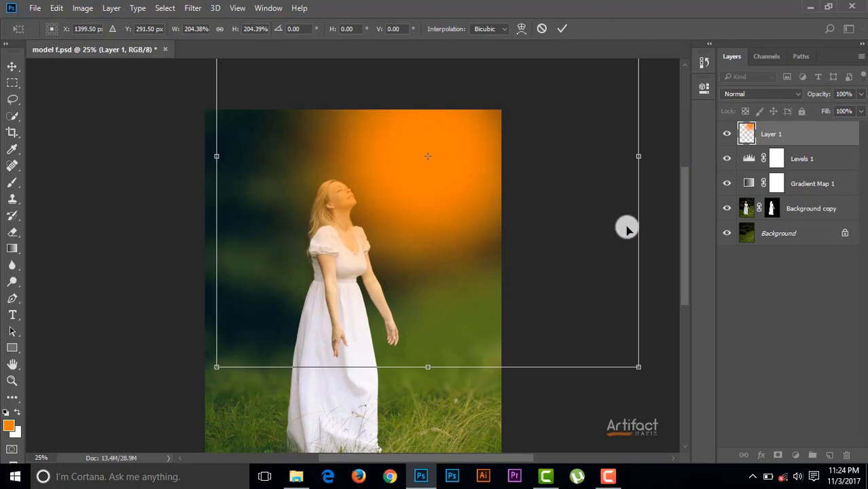
# Step: Narrow the orange glow to about 119% width, rotate it about 33°, and shift it toward the right of the woman's head
pyautogui.moveTo(641, 159); pyautogui.dragTo(461, 158)
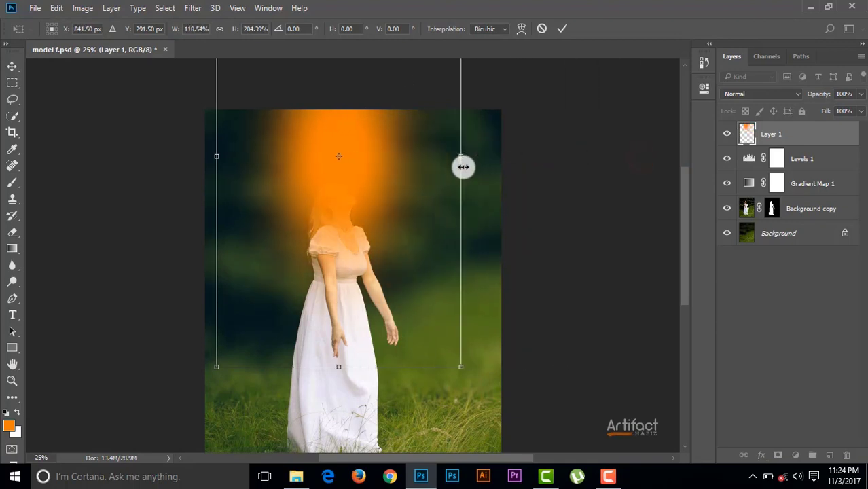
pyautogui.moveTo(483, 373); pyautogui.dragTo(448, 397)
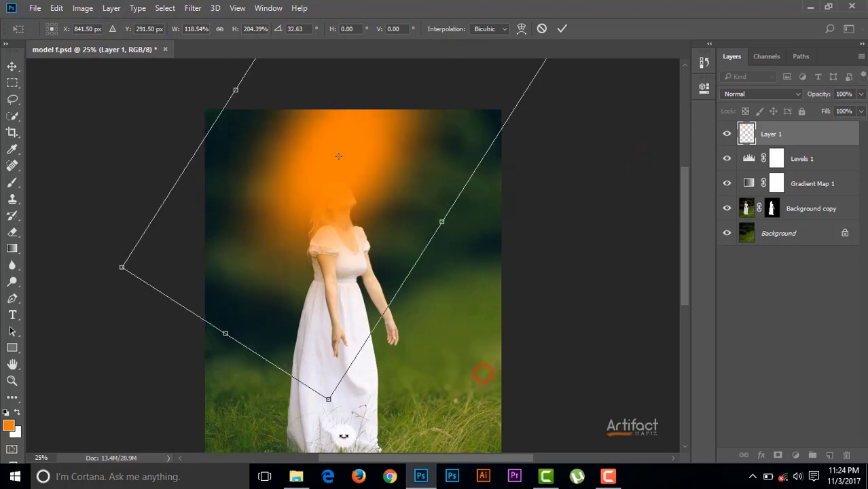
pyautogui.moveTo(402, 160); pyautogui.dragTo(443, 165)
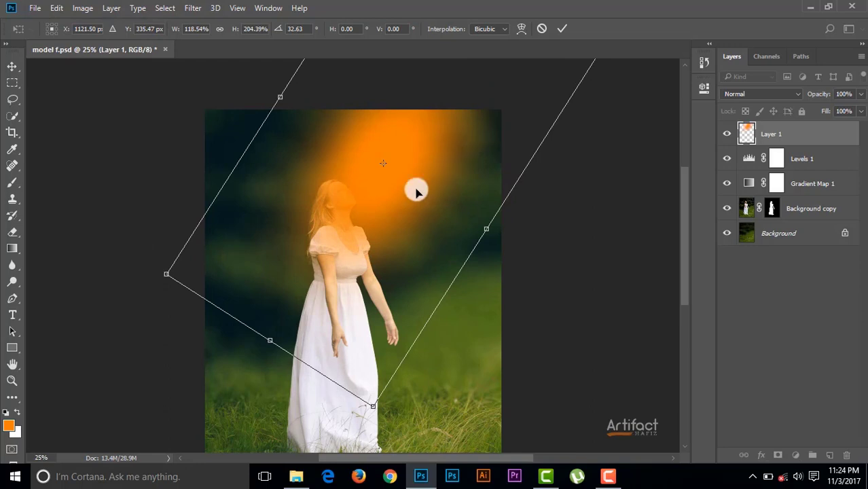
# Step: Resize the glow to about 161% width and 221% height, centre it on the photo's top edge right of her head, and apply the transform
pyautogui.moveTo(267, 342); pyautogui.dragTo(312, 246)
pyautogui.moveTo(449, 125); pyautogui.dragTo(444, 80)
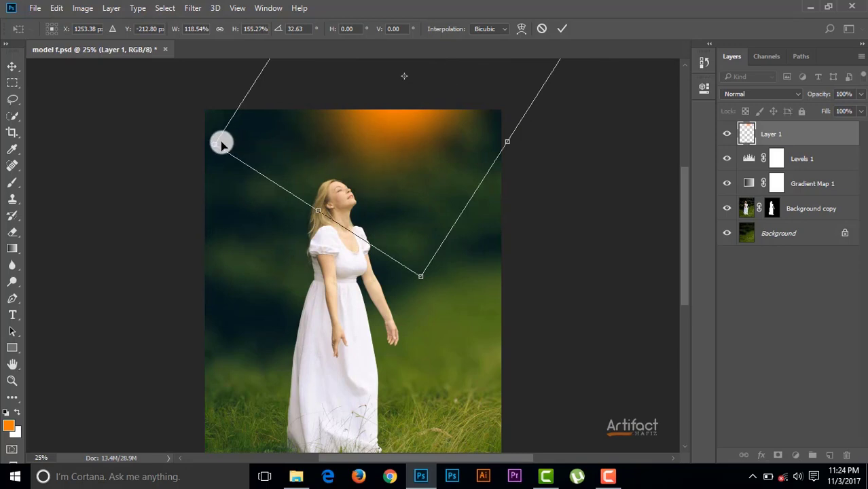
pyautogui.moveTo(319, 205); pyautogui.dragTo(68, 211)
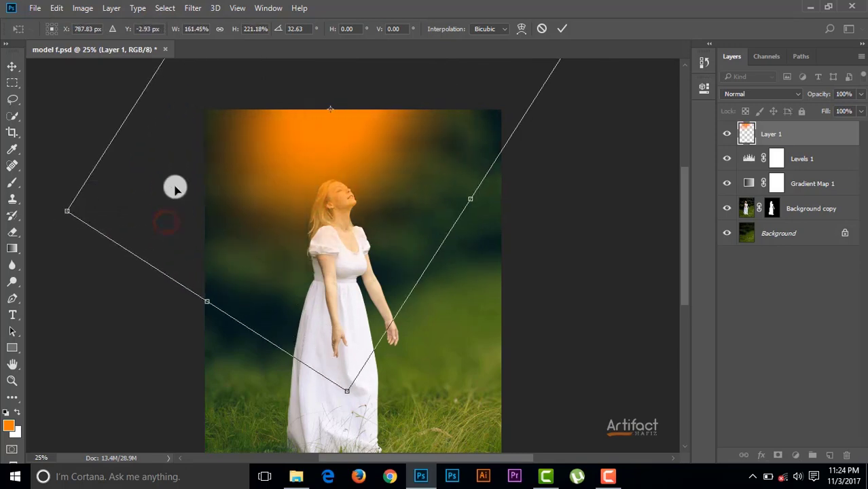
pyautogui.moveTo(289, 155); pyautogui.dragTo(374, 149)
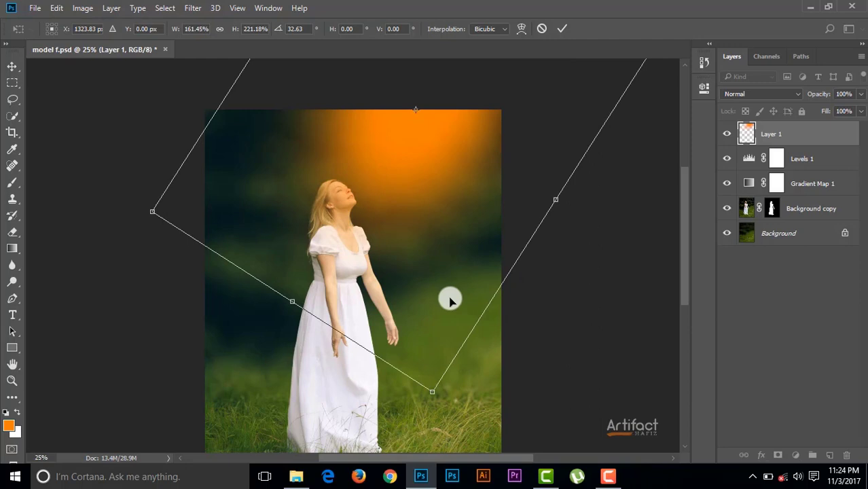
pyautogui.click(566, 29)
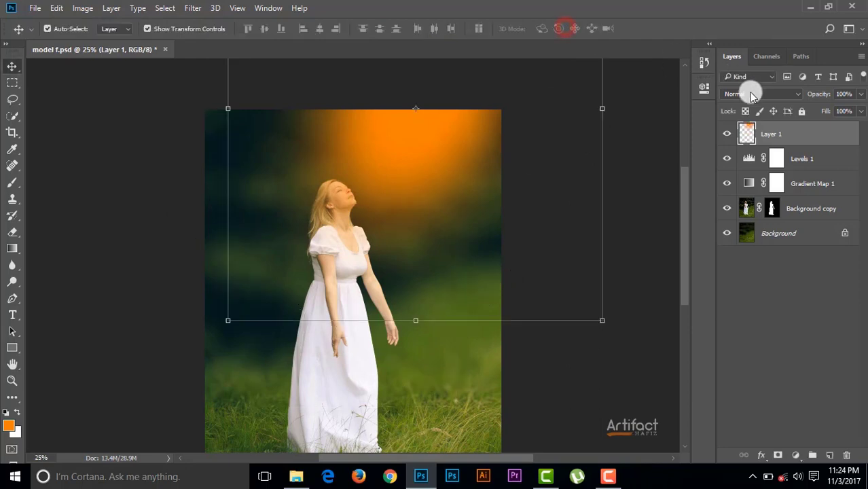
# Step: Set Layer 1's blend mode to Screen, then rotate the glow about 16° and move it slightly down
pyautogui.click(751, 94)
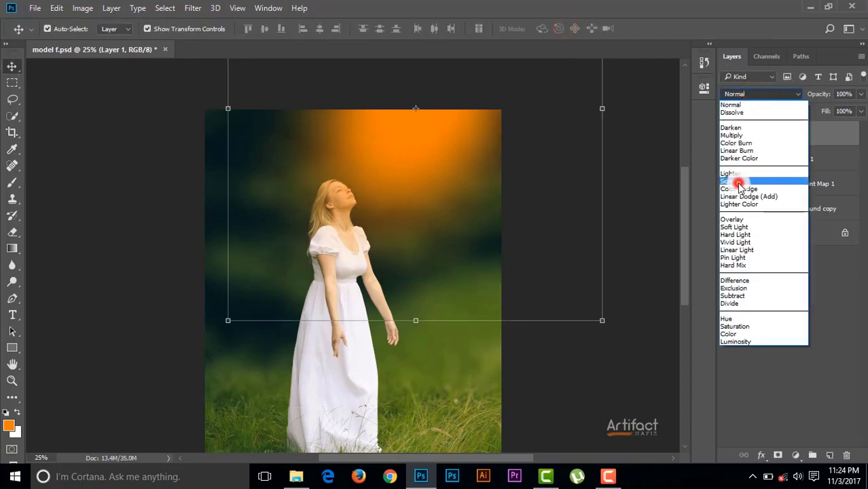
pyautogui.click(740, 182)
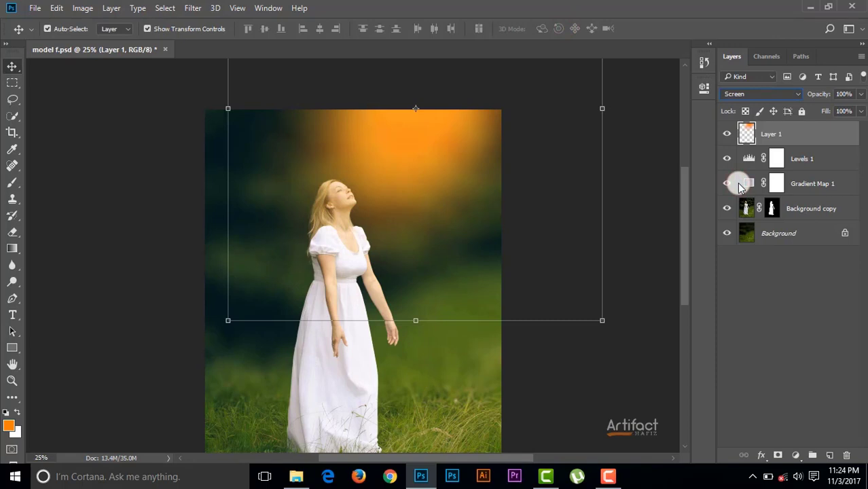
pyautogui.moveTo(608, 321); pyautogui.dragTo(546, 370)
pyautogui.moveTo(462, 186); pyautogui.dragTo(462, 204)
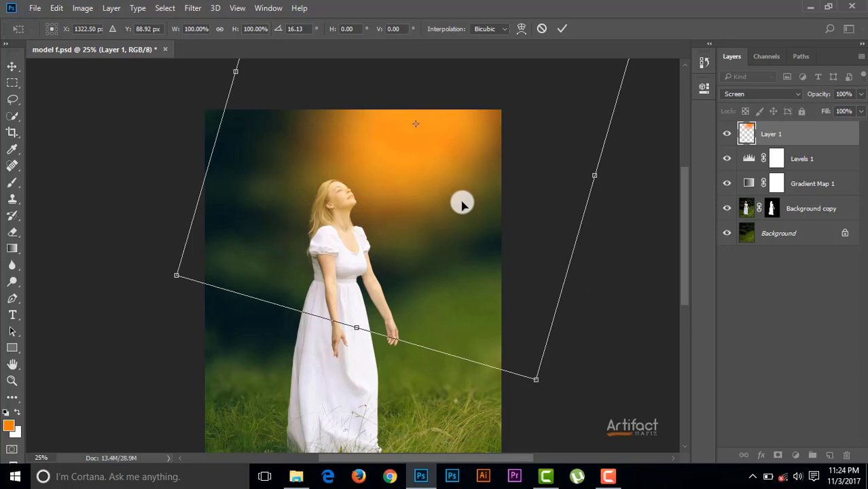
pyautogui.click(567, 27)
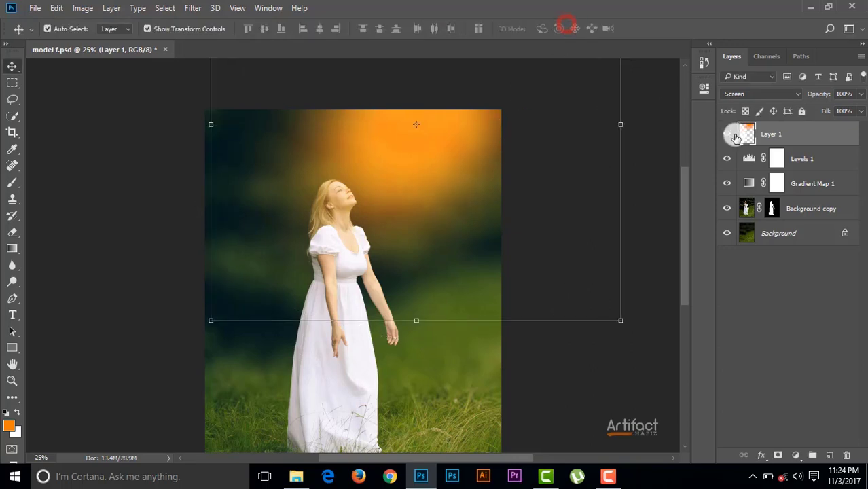
# Step: Reduce Layer 1's opacity to 76% and widen the glow to about 140%, shifting it toward the photo's upper-right corner
pyautogui.click(860, 95)
pyautogui.moveTo(859, 110); pyautogui.dragTo(846, 112)
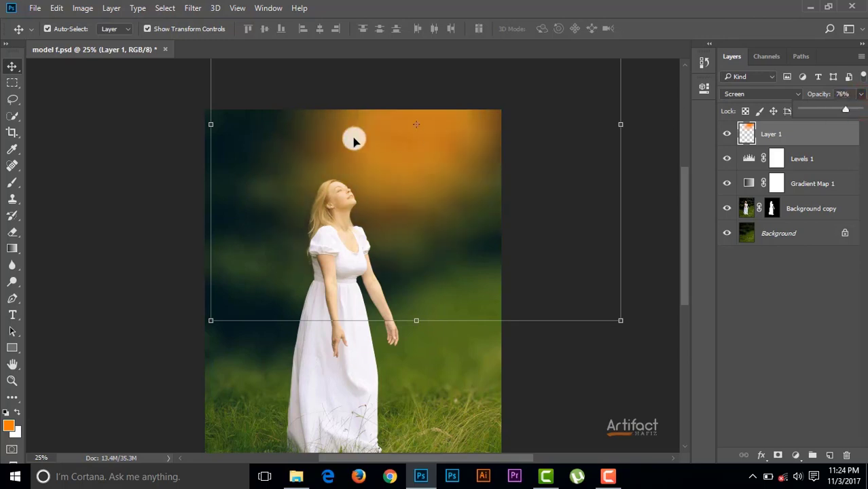
pyautogui.moveTo(211, 125); pyautogui.dragTo(46, 155)
pyautogui.moveTo(213, 140); pyautogui.dragTo(284, 149)
pyautogui.moveTo(307, 141)
pyautogui.mouseDown()
pyautogui.moveTo(285, 140)
pyautogui.moveTo(320, 131)
pyautogui.moveTo(321, 143)
pyautogui.mouseUp()
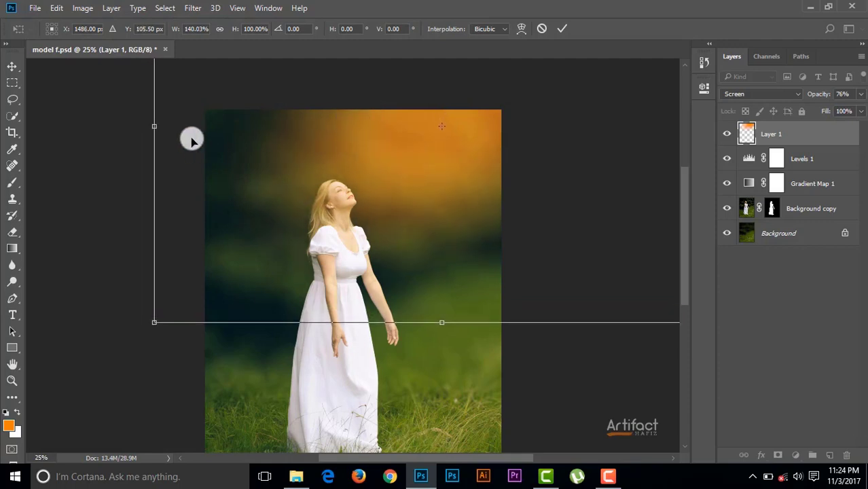
# Step: Resize the glow to about 116% width and 133% height, place it just above and right of the woman's head, and apply the transform
pyautogui.moveTo(154, 129)
pyautogui.mouseDown()
pyautogui.moveTo(224, 147)
pyautogui.moveTo(252, 139)
pyautogui.mouseUp()
pyautogui.moveTo(442, 149); pyautogui.dragTo(387, 141)
pyautogui.moveTo(395, 320); pyautogui.dragTo(358, 449)
pyautogui.moveTo(442, 253); pyautogui.dragTo(442, 198)
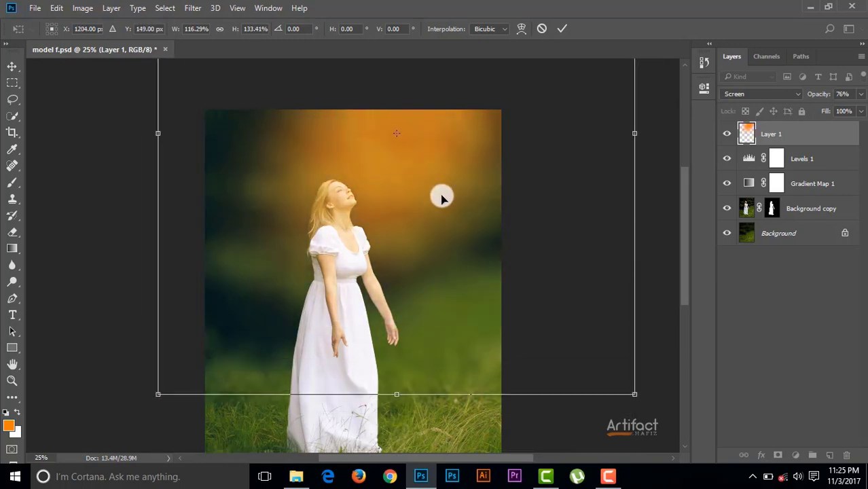
pyautogui.click(565, 31)
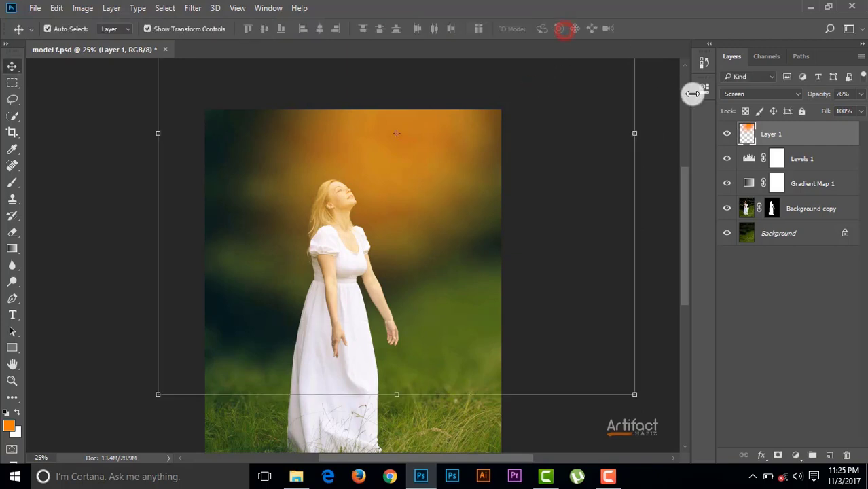
# Step: Reduce Layer 1's opacity to 47% and nudge the orange glow slightly upward
pyautogui.click(861, 94)
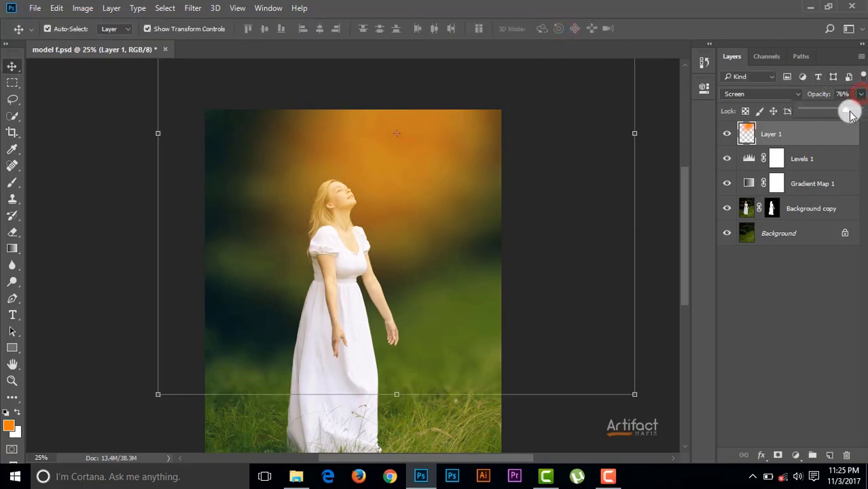
pyautogui.moveTo(847, 112); pyautogui.dragTo(823, 117)
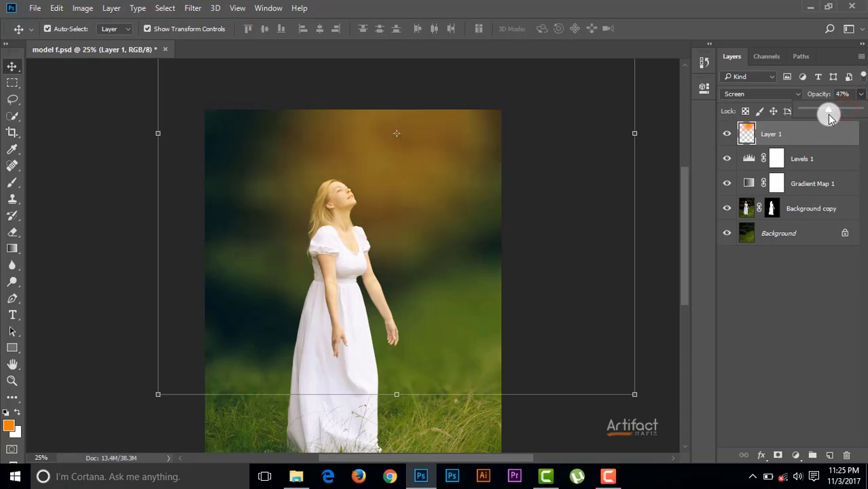
pyautogui.moveTo(458, 196)
pyautogui.mouseDown()
pyautogui.moveTo(459, 178)
pyautogui.moveTo(457, 188)
pyautogui.mouseUp()
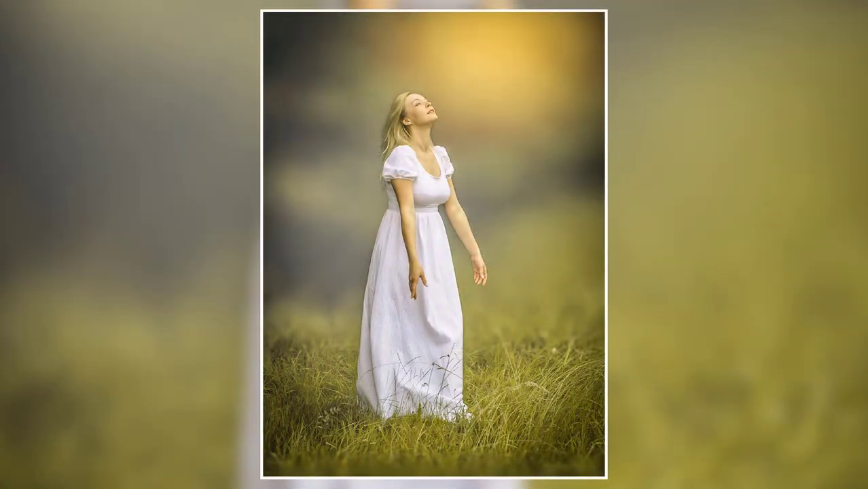